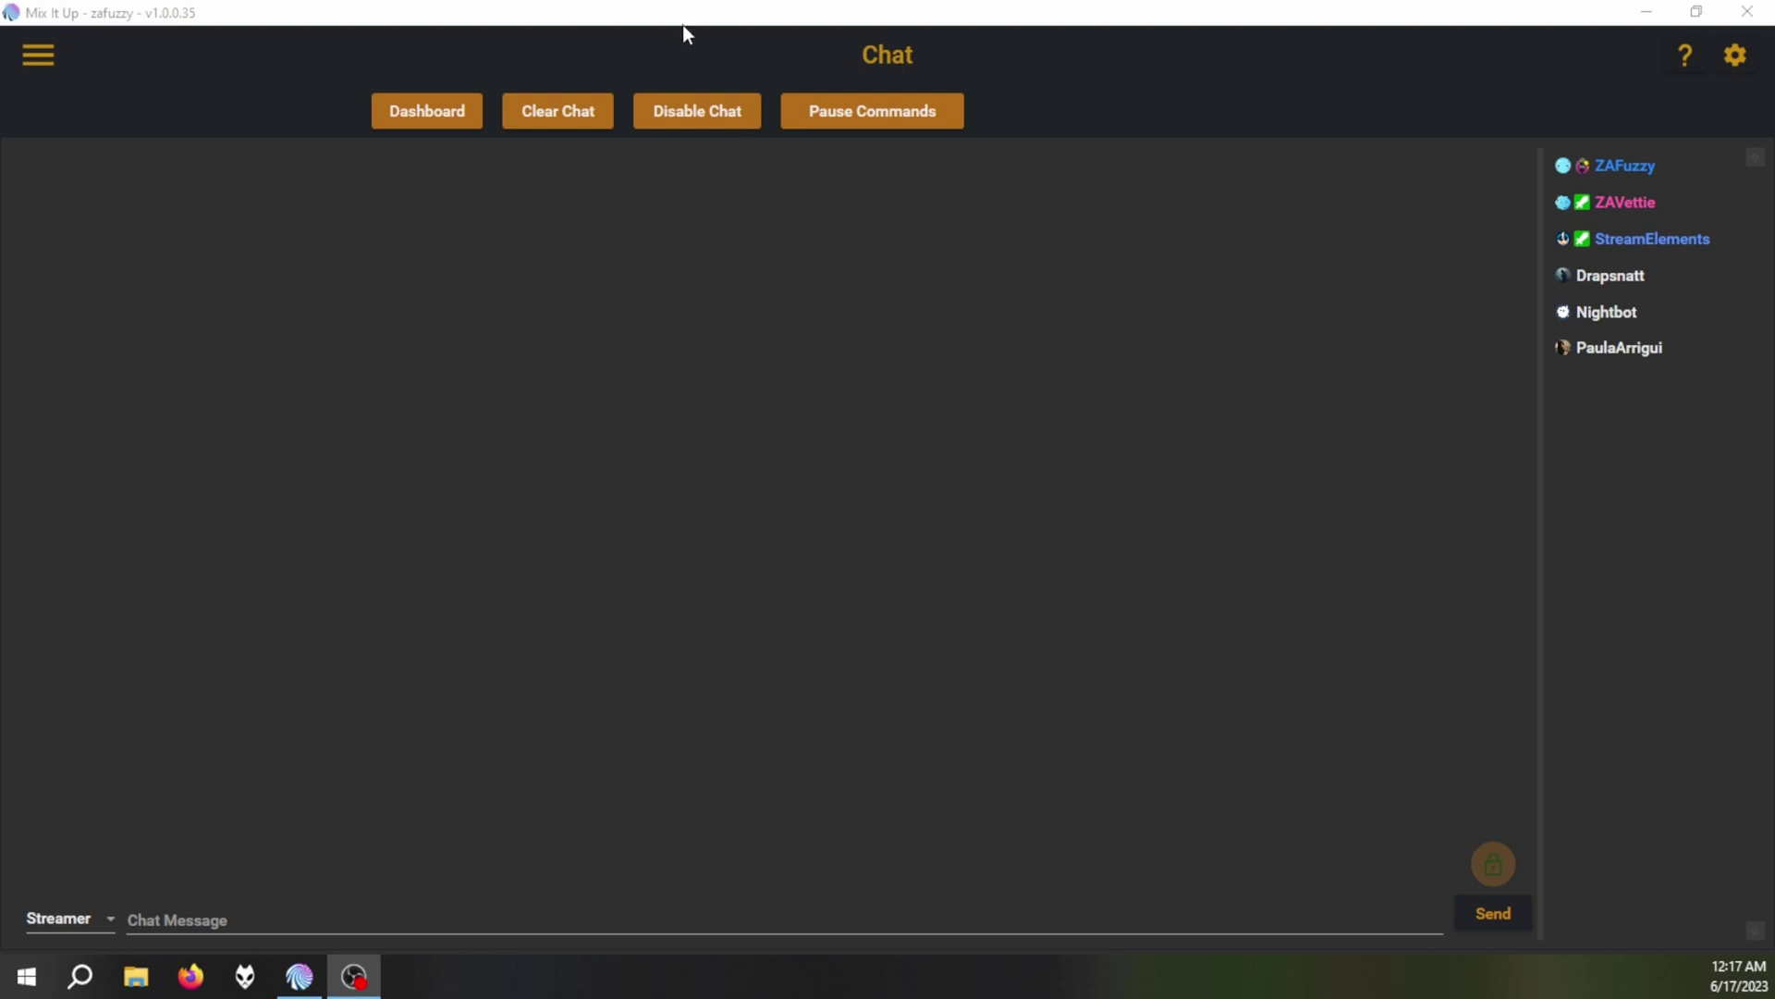
Open the Commands page of Mix It Up
{"action": "left_click", "coordinate": [654, 48]}
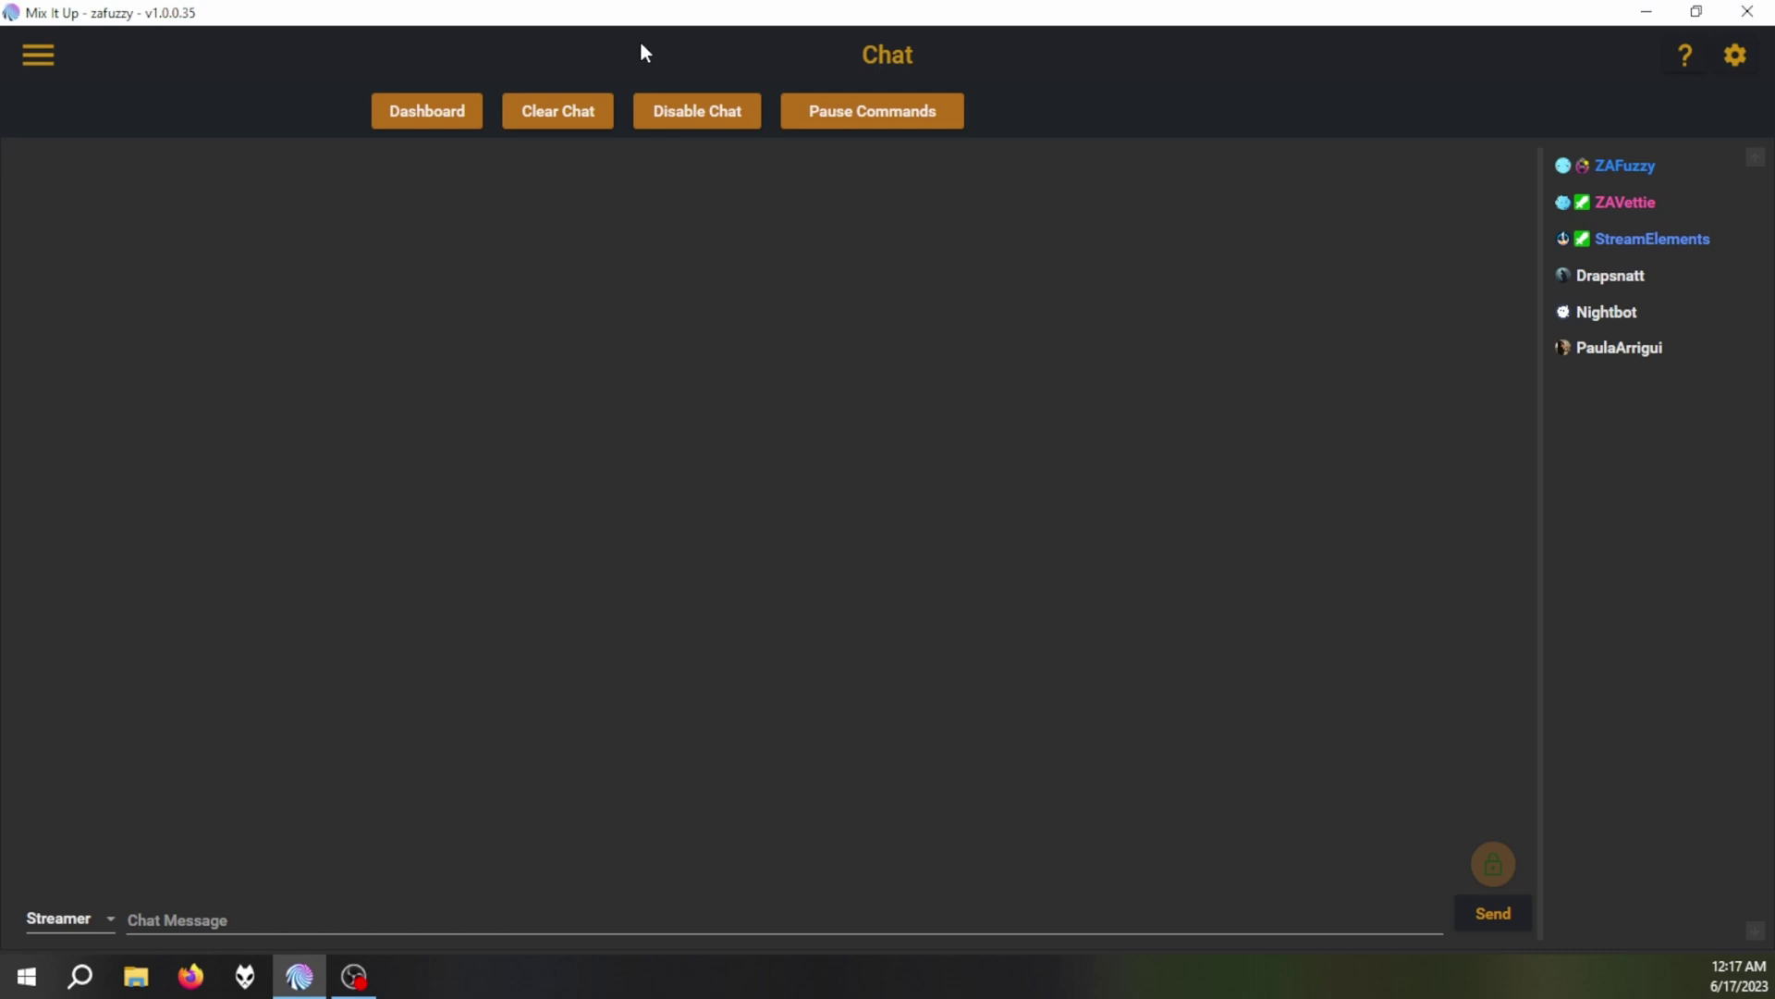
{"action": "left_click", "coordinate": [42, 58]}
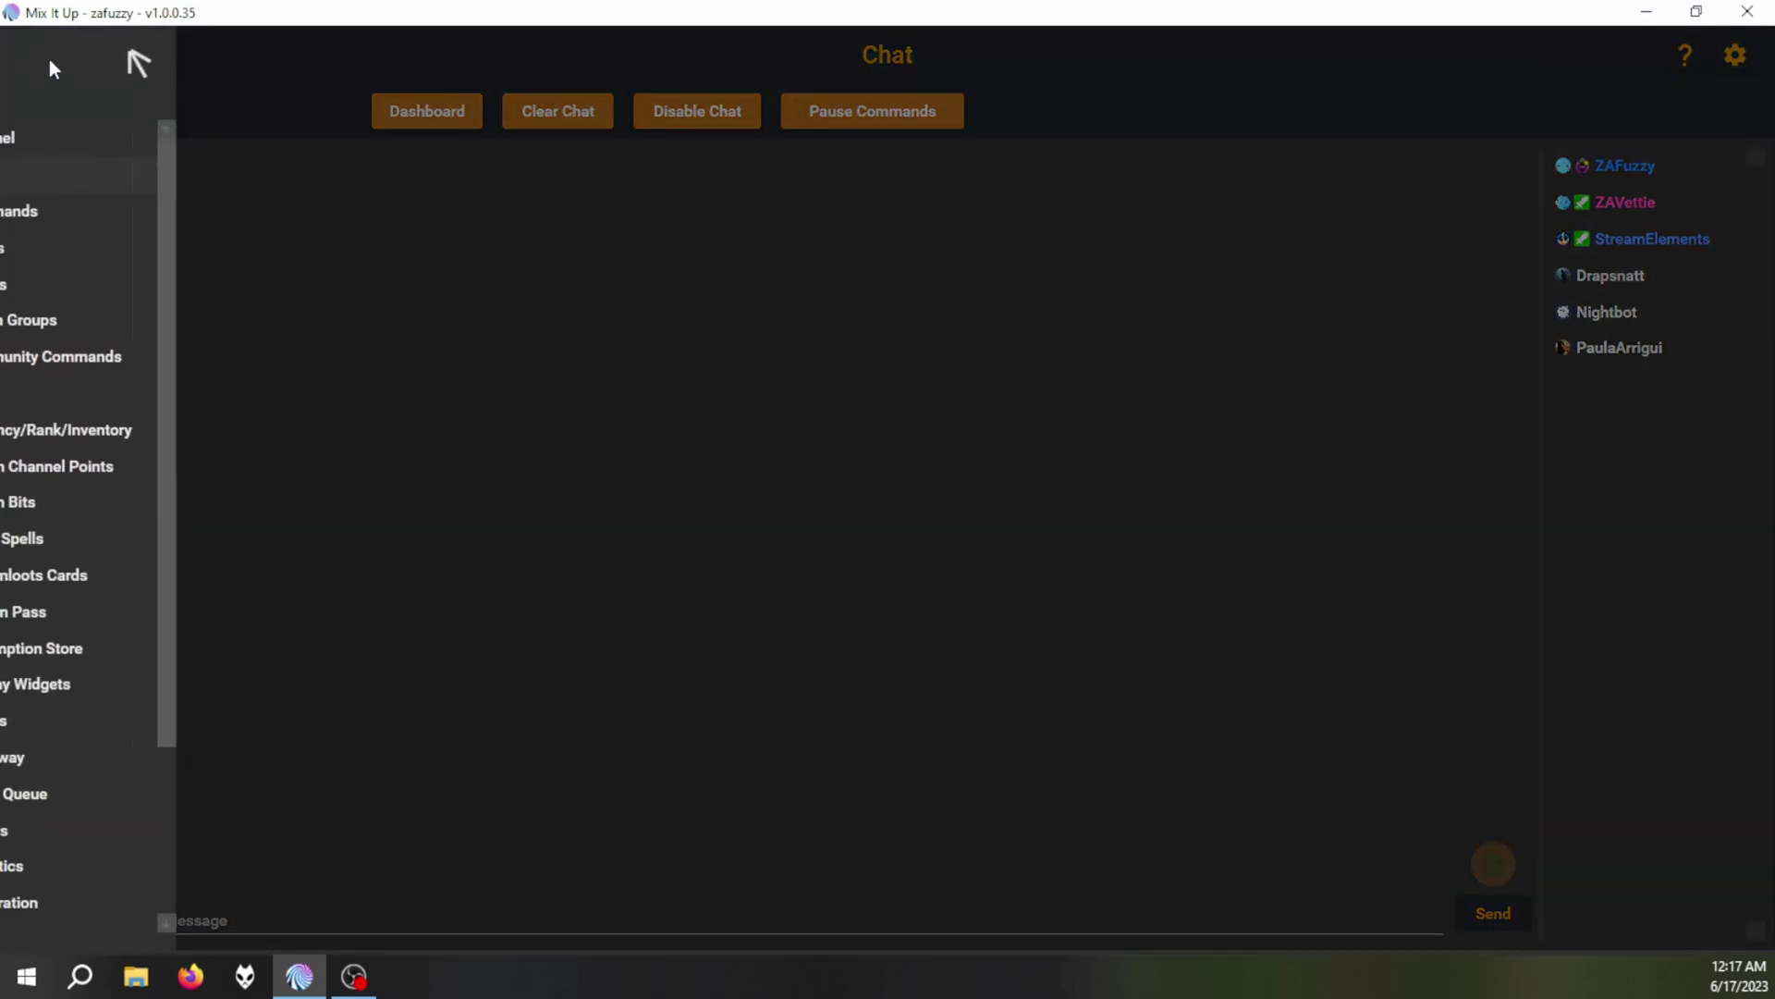
{"action": "left_click", "coordinate": [93, 209]}
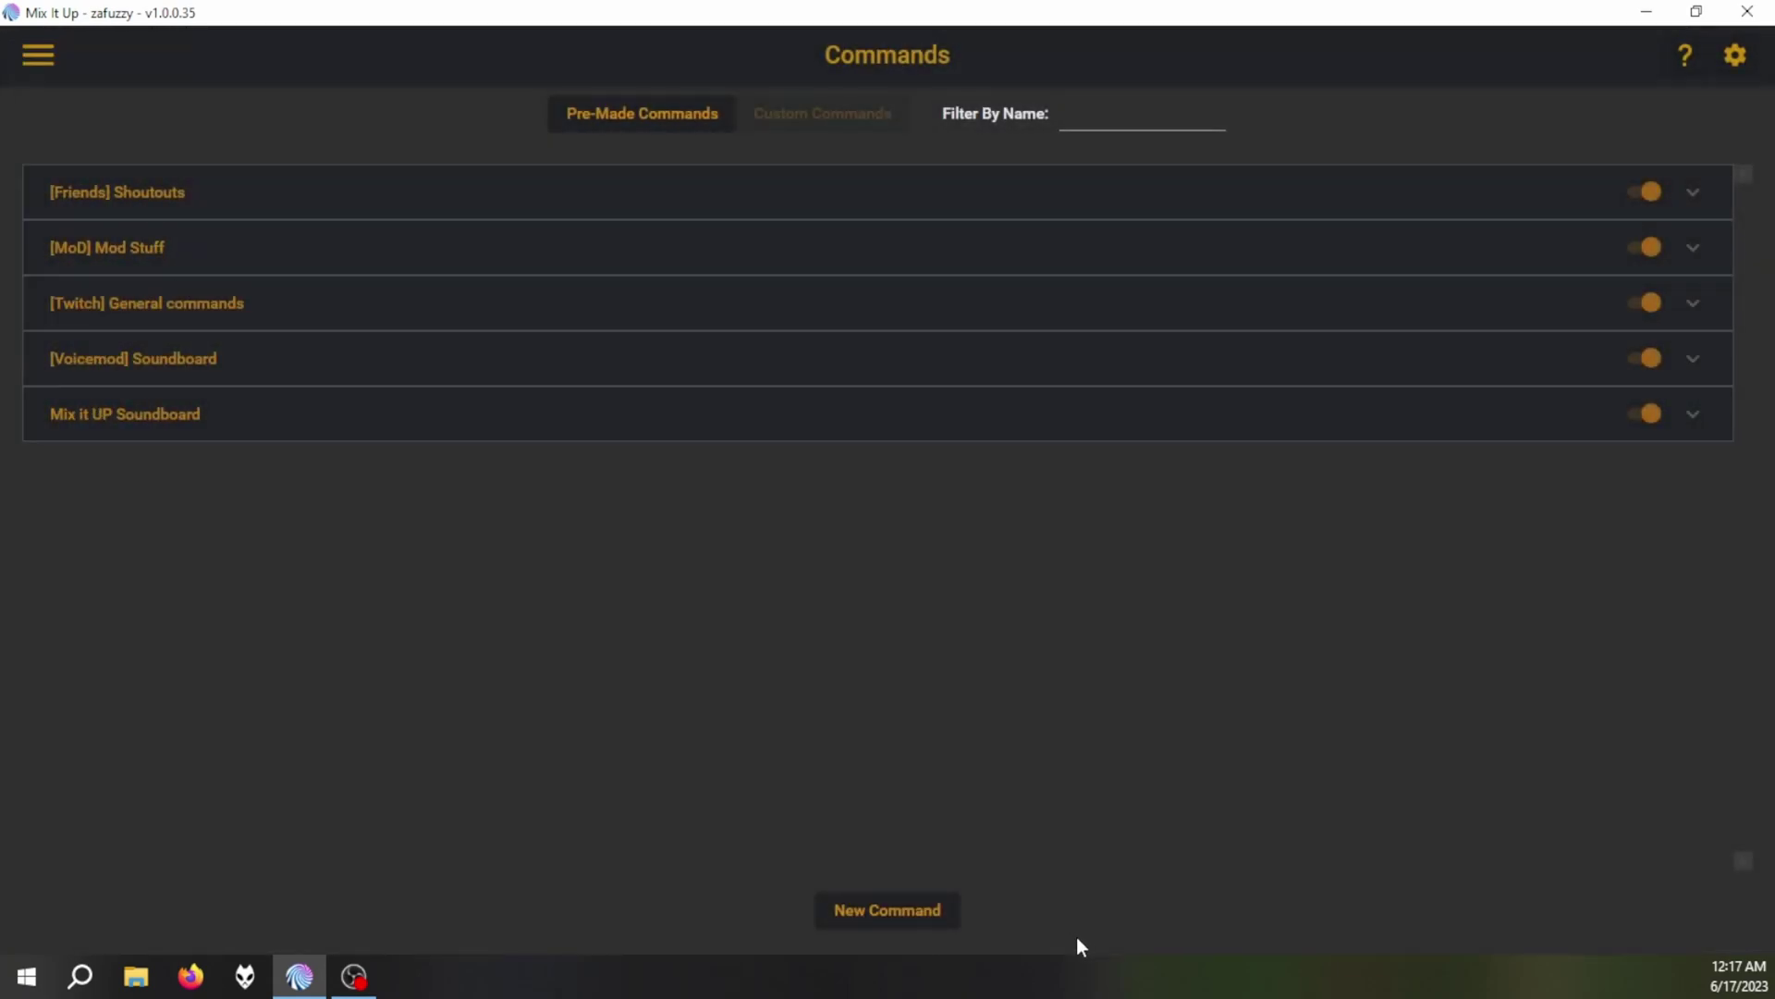
Create a new chat command named "Now playing 2" with the chat trigger songtest
{"action": "left_click", "coordinate": [869, 908]}
{"action": "left_click", "coordinate": [615, 277]}
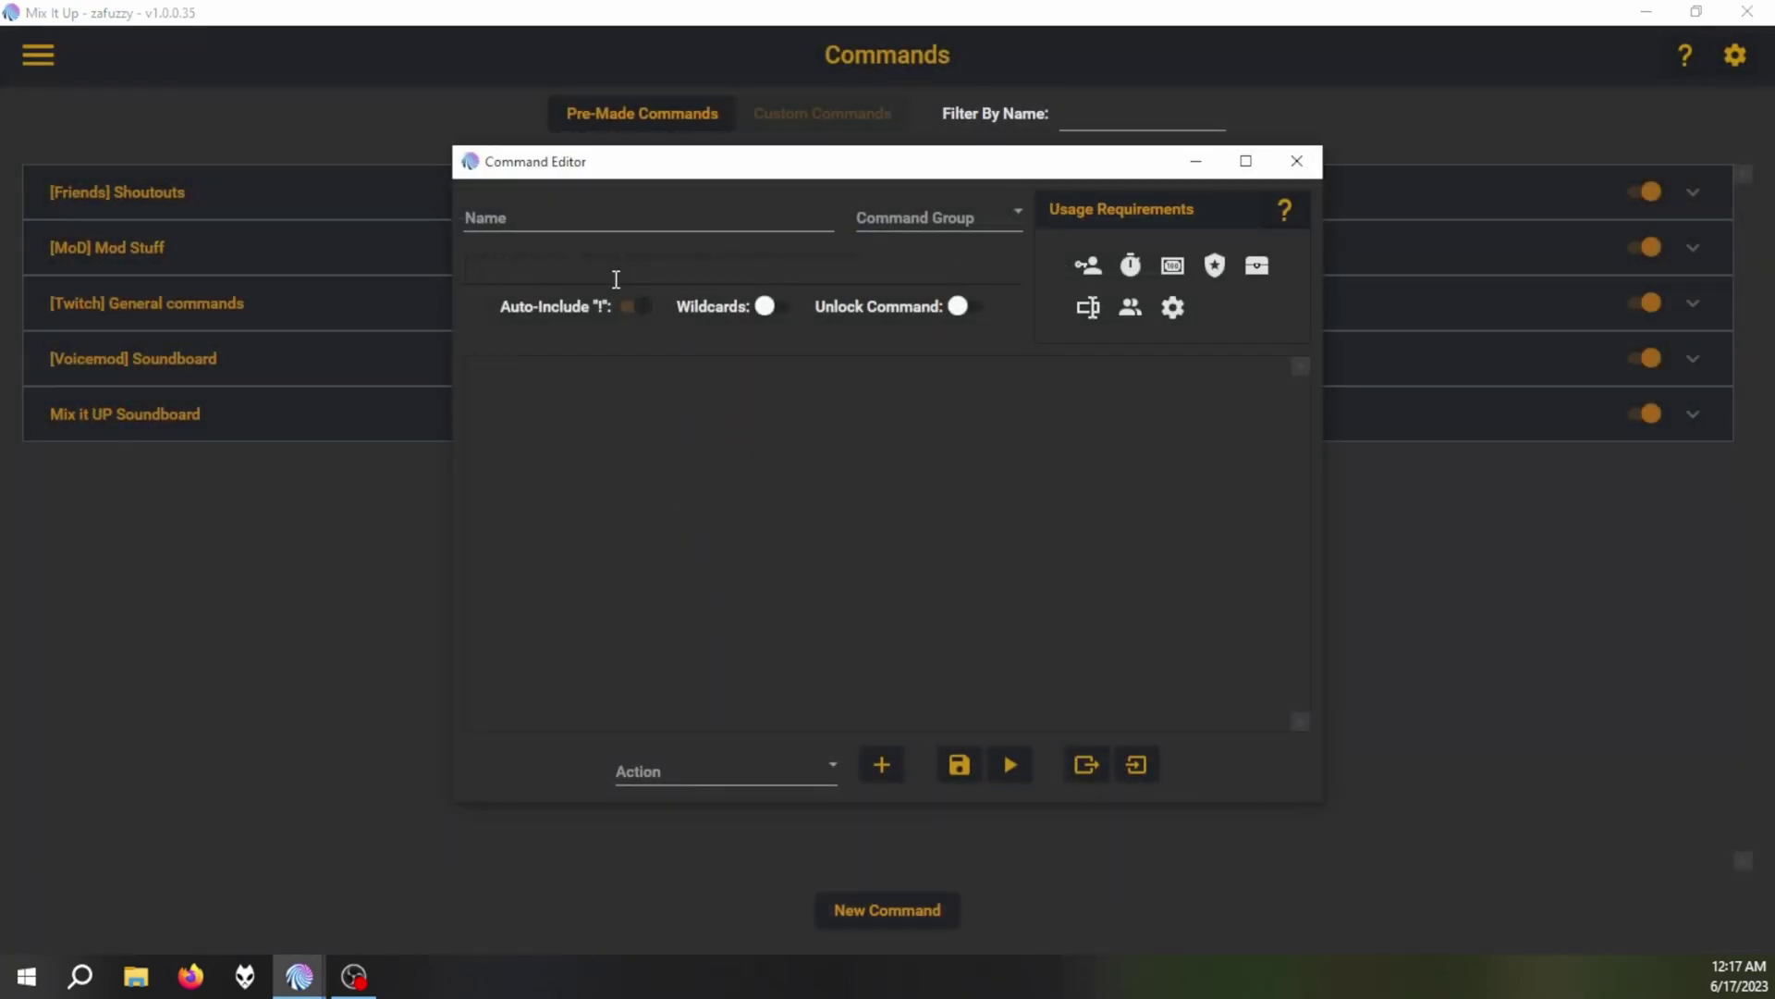
{"action": "type", "text": "songtest"}
{"action": "left_click", "coordinate": [534, 231]}
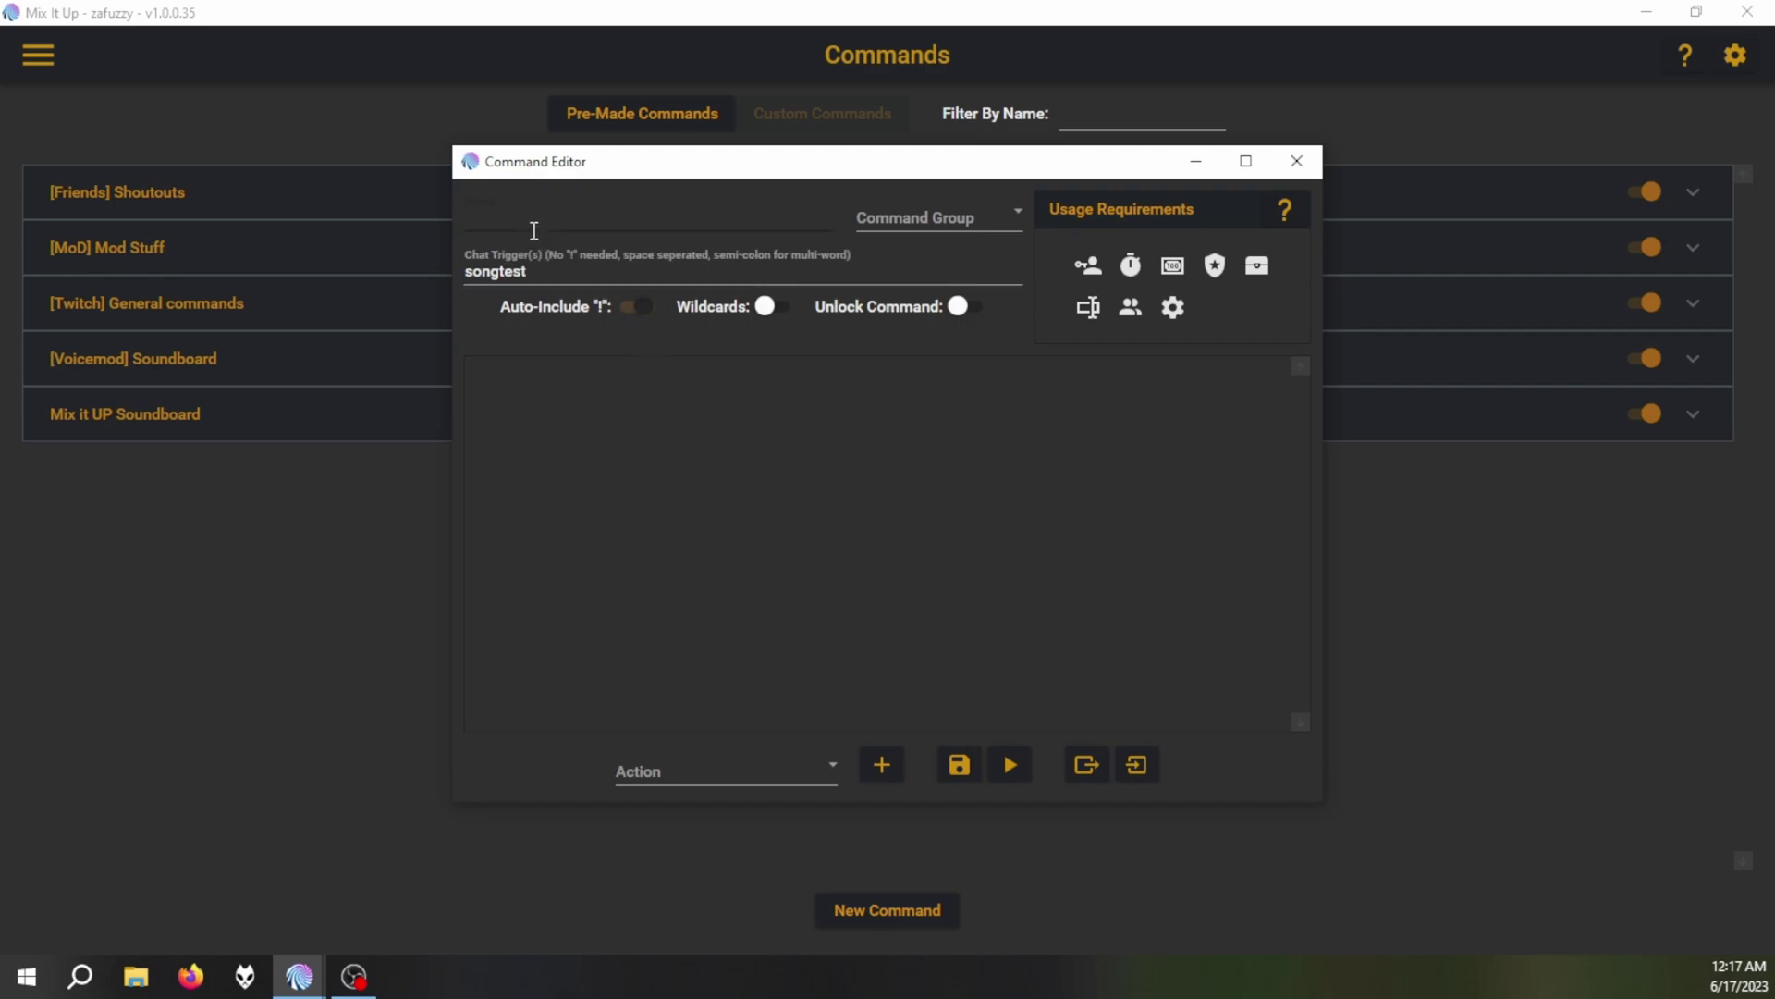
{"action": "type", "text": "Now playing 2"}
Add a File (Read & Write) action to the command and set it to Read From File
{"action": "left_click", "coordinate": [830, 766]}
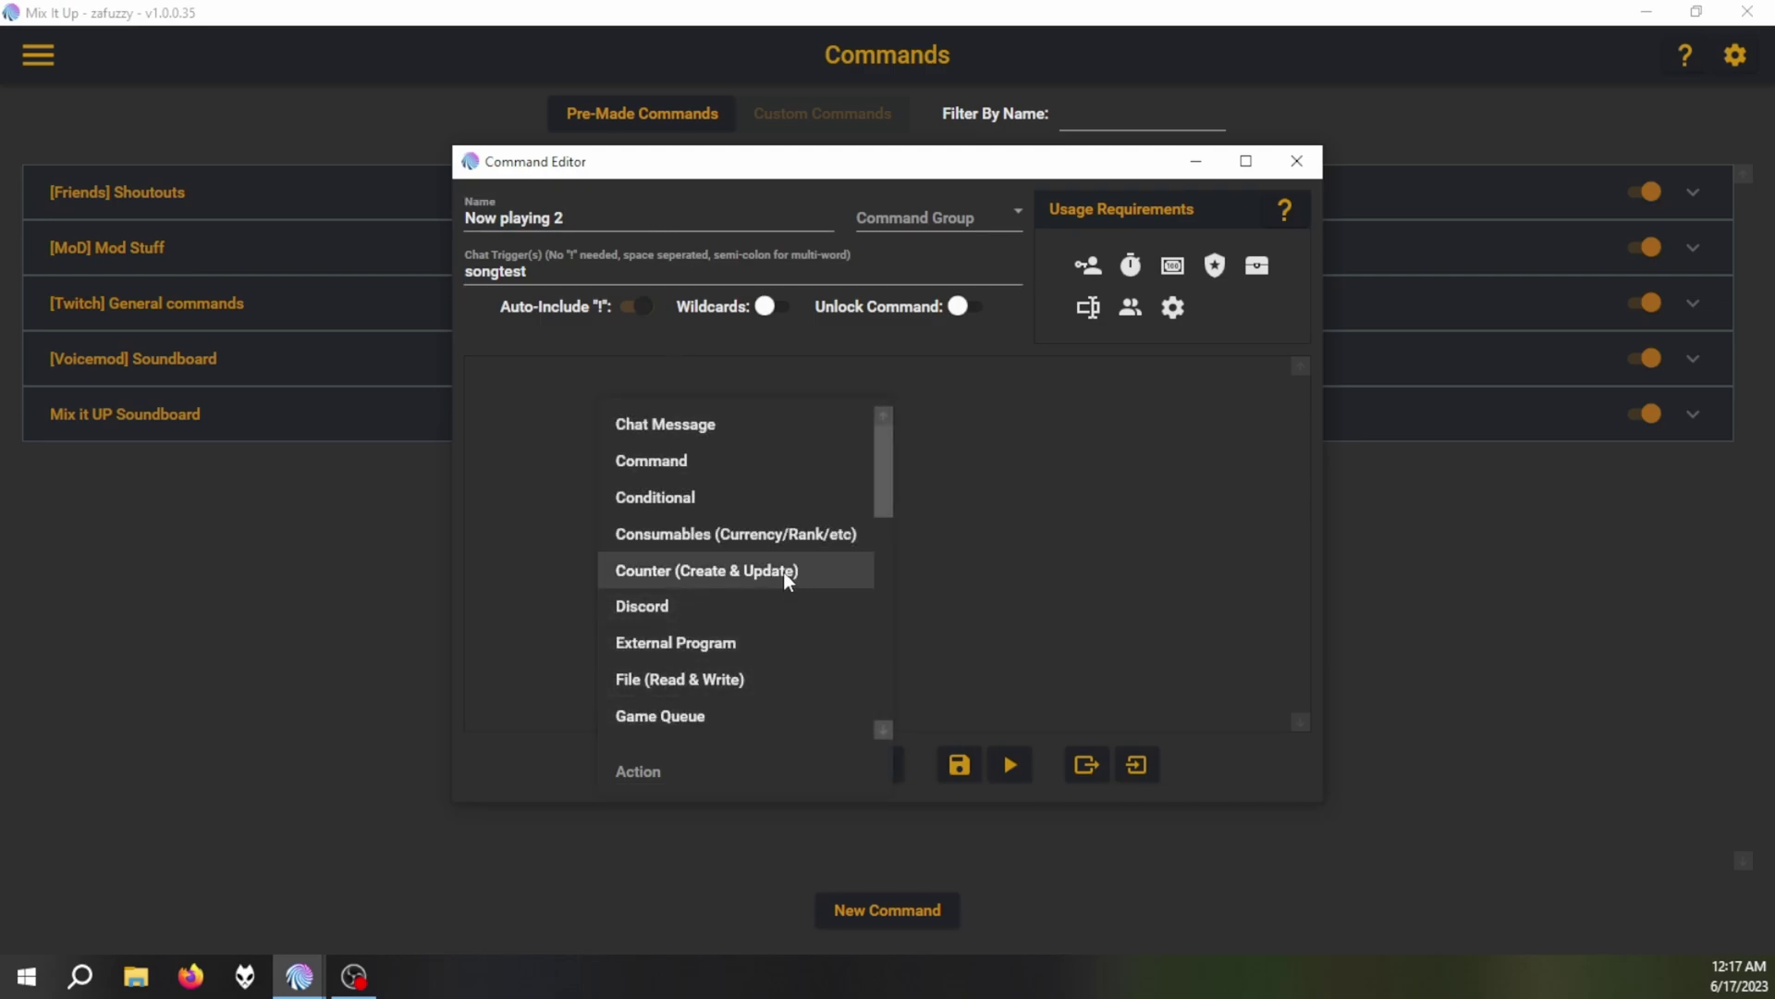
{"action": "left_click", "coordinate": [751, 678]}
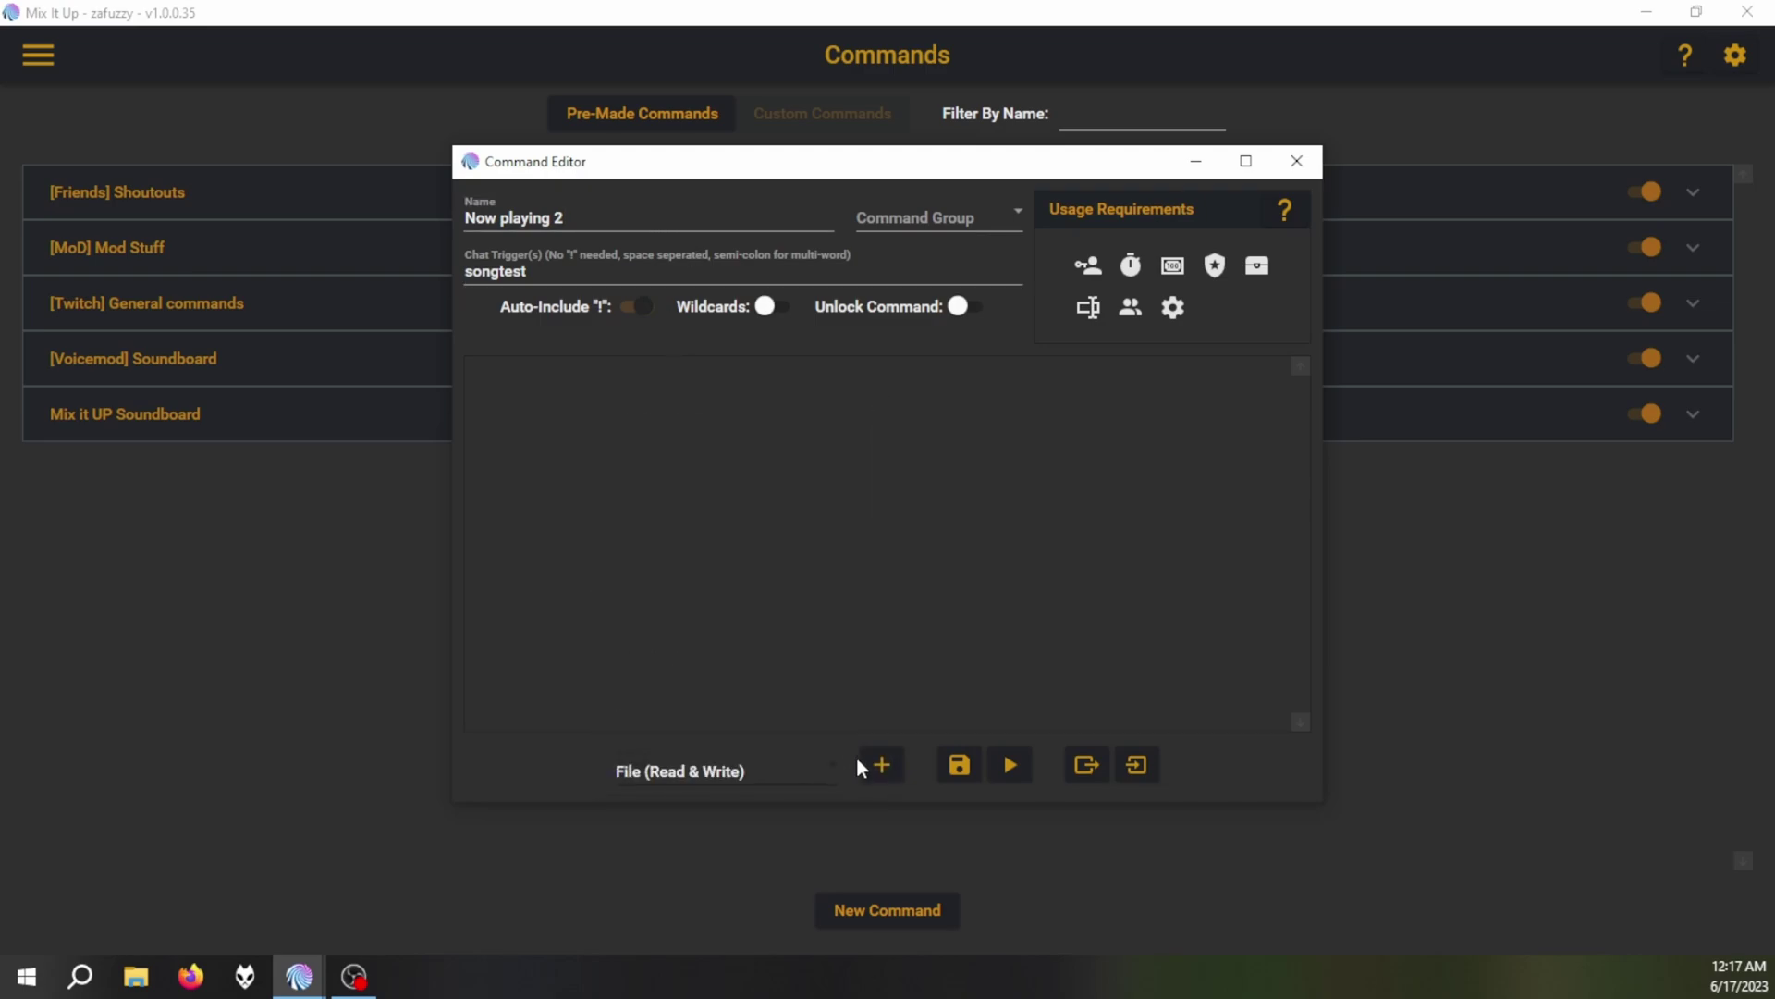
{"action": "left_click", "coordinate": [883, 770]}
{"action": "left_click", "coordinate": [1230, 448]}
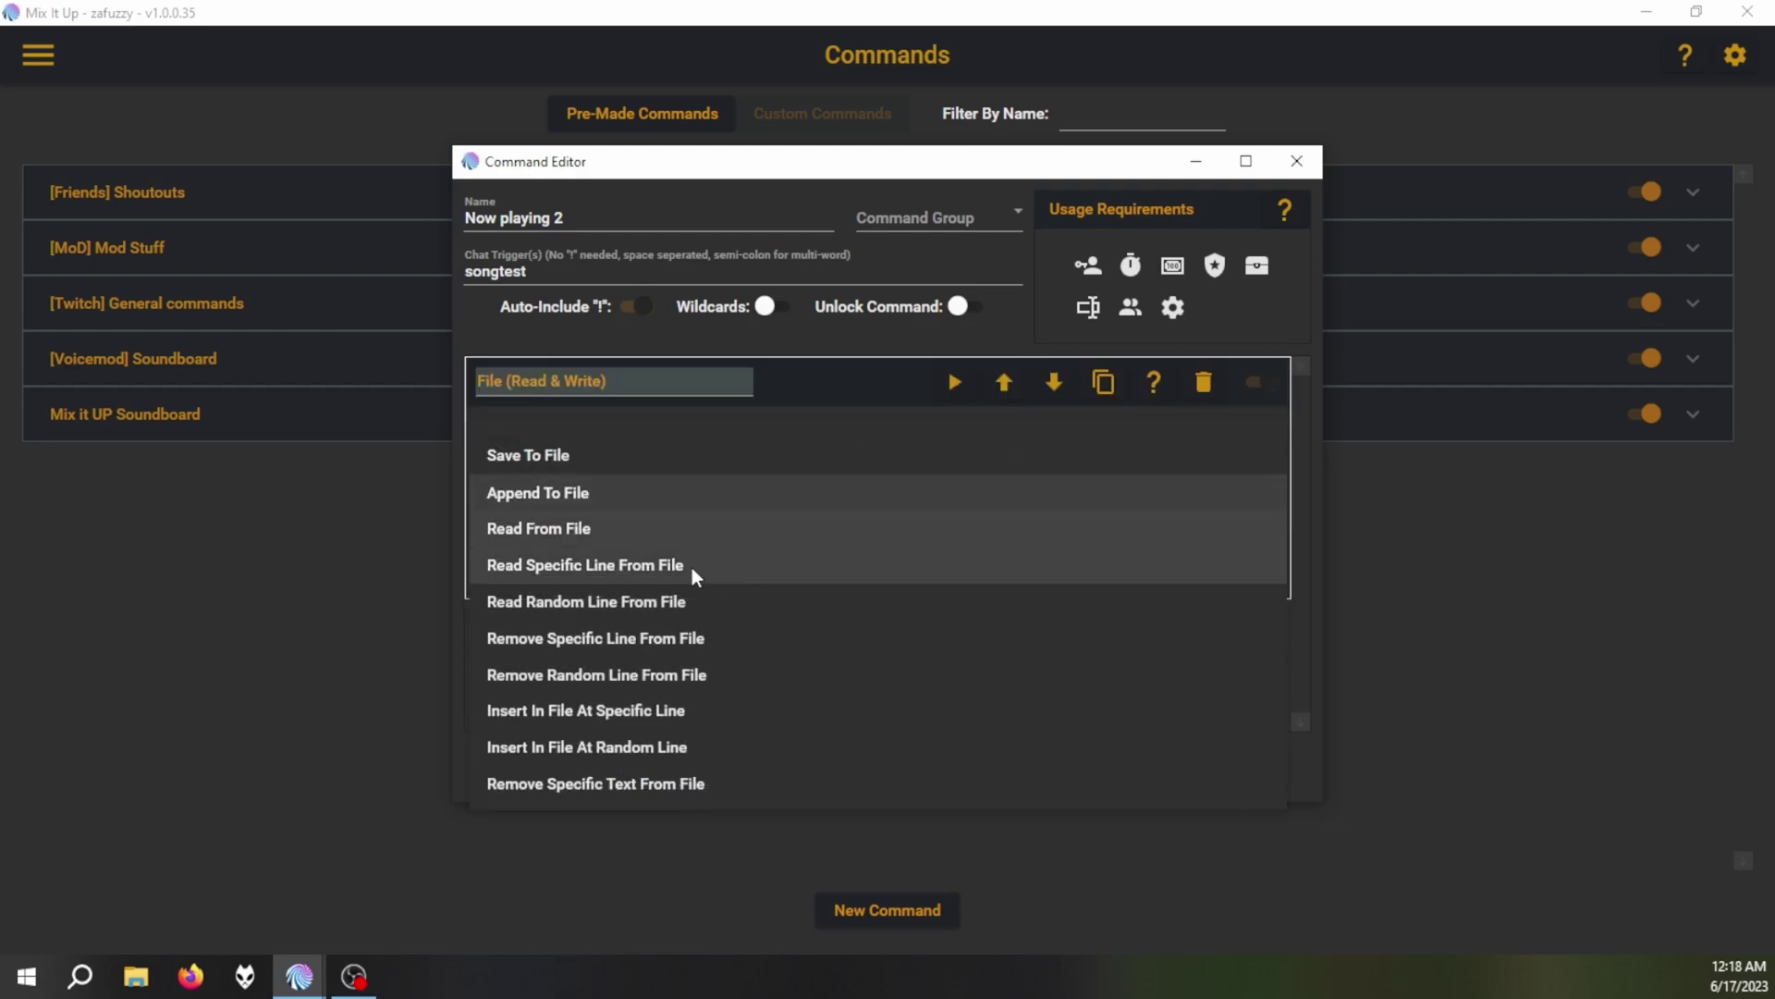
{"action": "left_click", "coordinate": [618, 532]}
Set the file path to F:\TWITCH AND YOUTUBE MUSIC\NOW PLAYING.txt and the special identifier name to response
{"action": "left_click", "coordinate": [1193, 514]}
{"action": "left_click", "coordinate": [610, 654]}
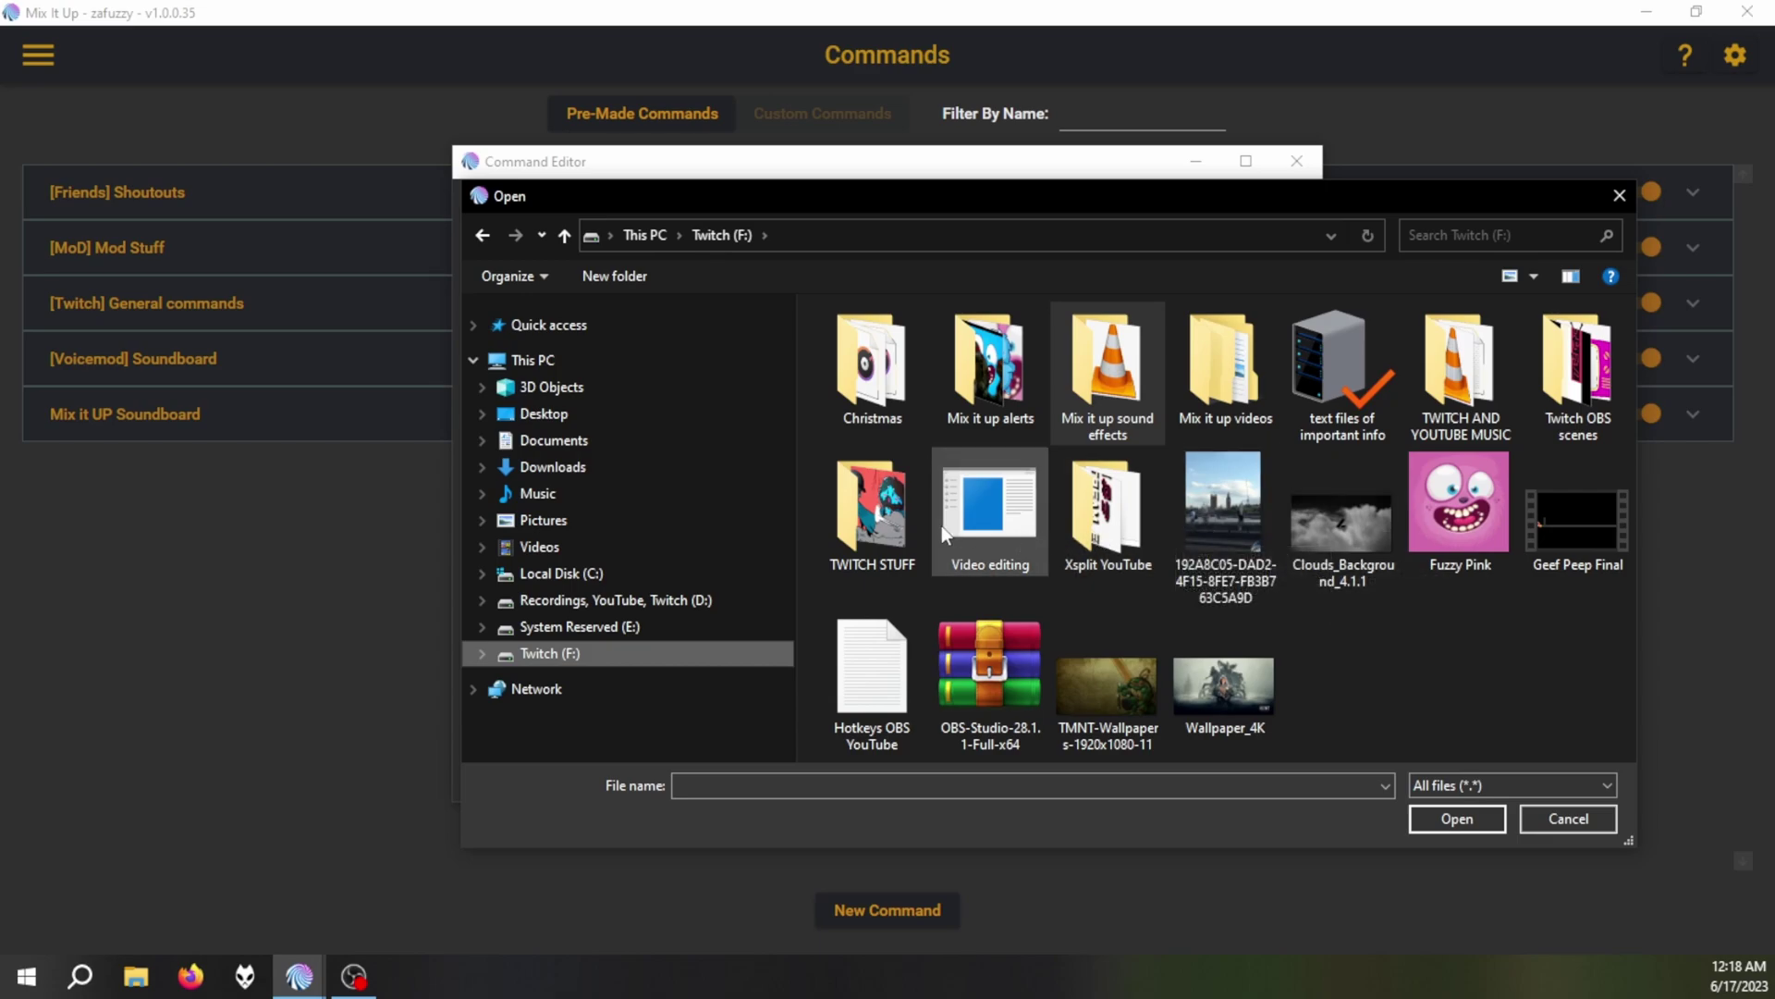
{"action": "double_click", "coordinate": [1446, 397]}
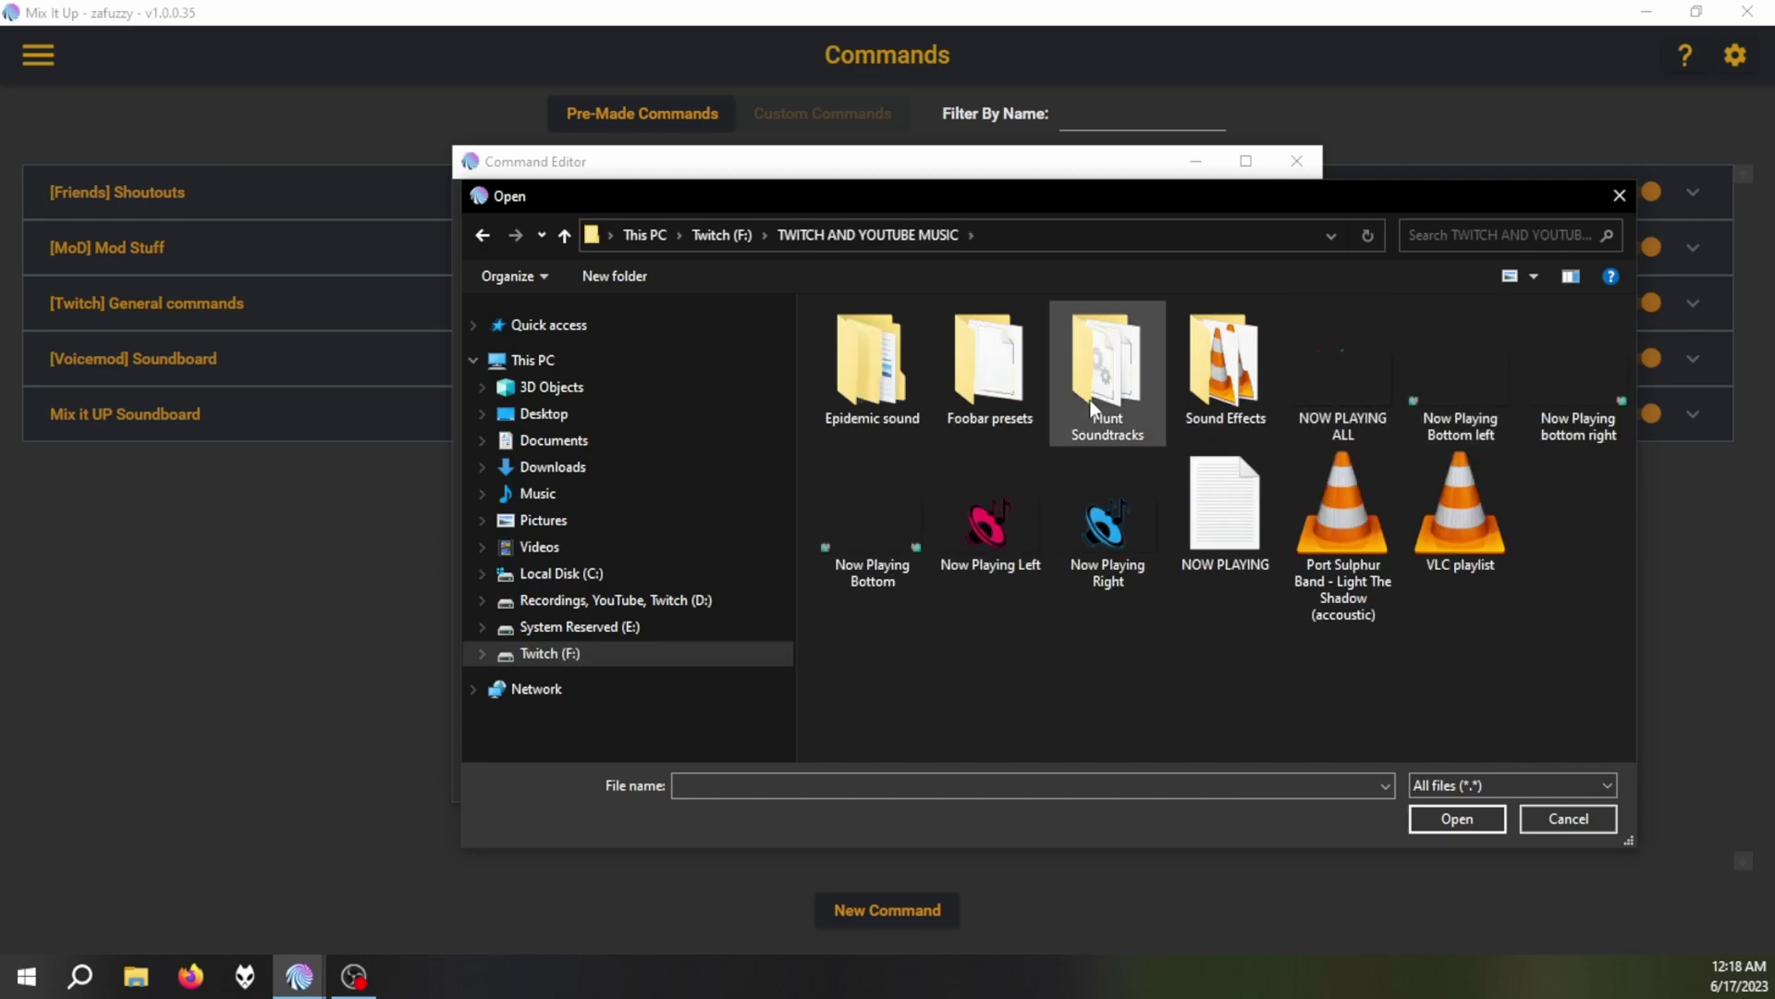
{"action": "double_click", "coordinate": [1220, 502]}
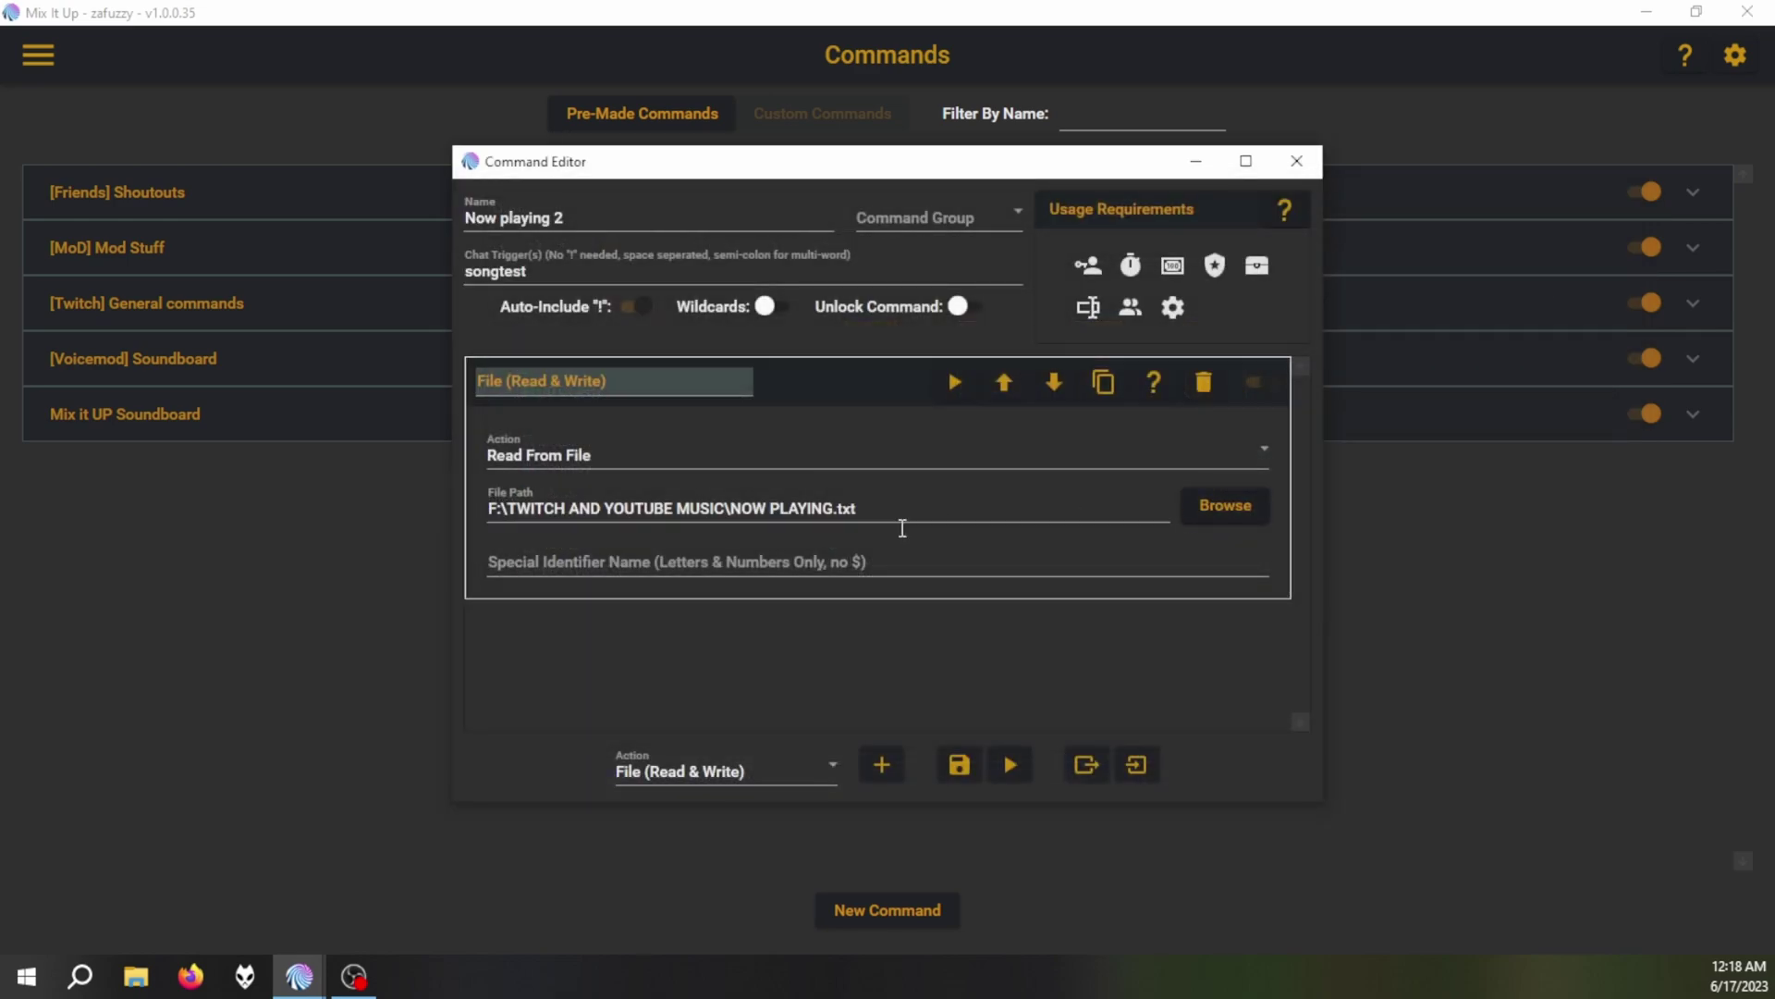
{"action": "left_click", "coordinate": [840, 562]}
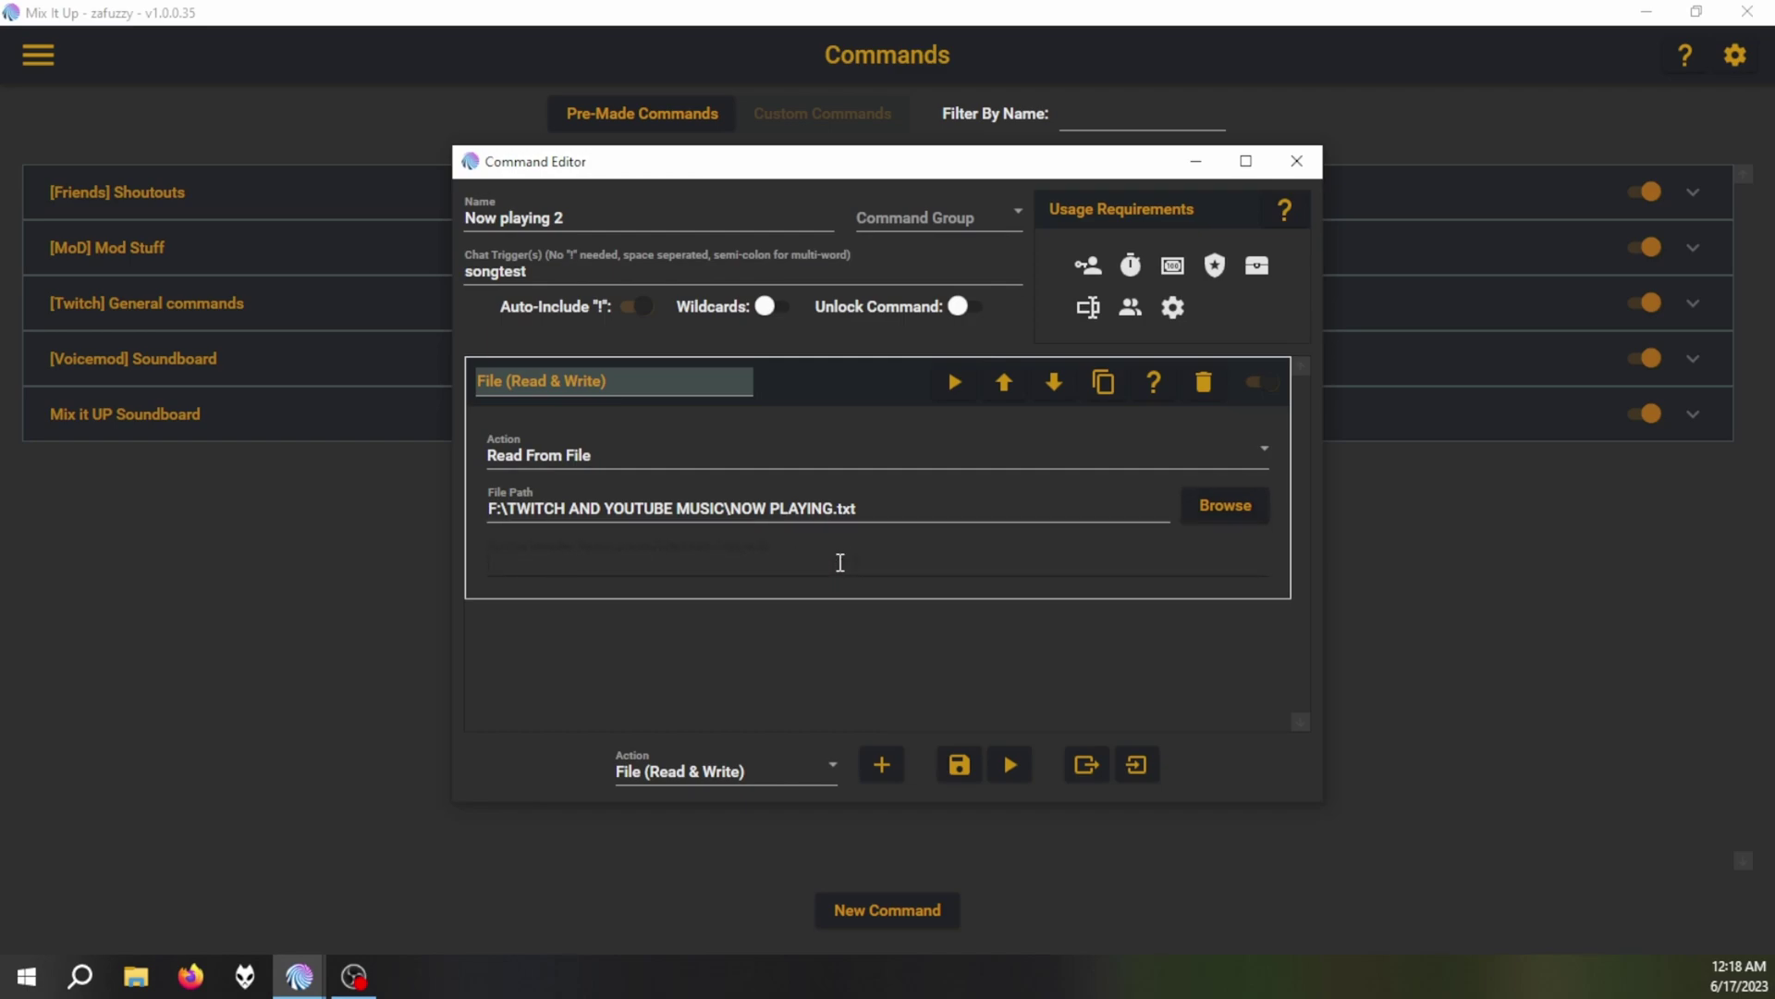
{"action": "type", "text": "response"}
Add a Chat Message action with the message $response and save the command
{"action": "left_click", "coordinate": [812, 769]}
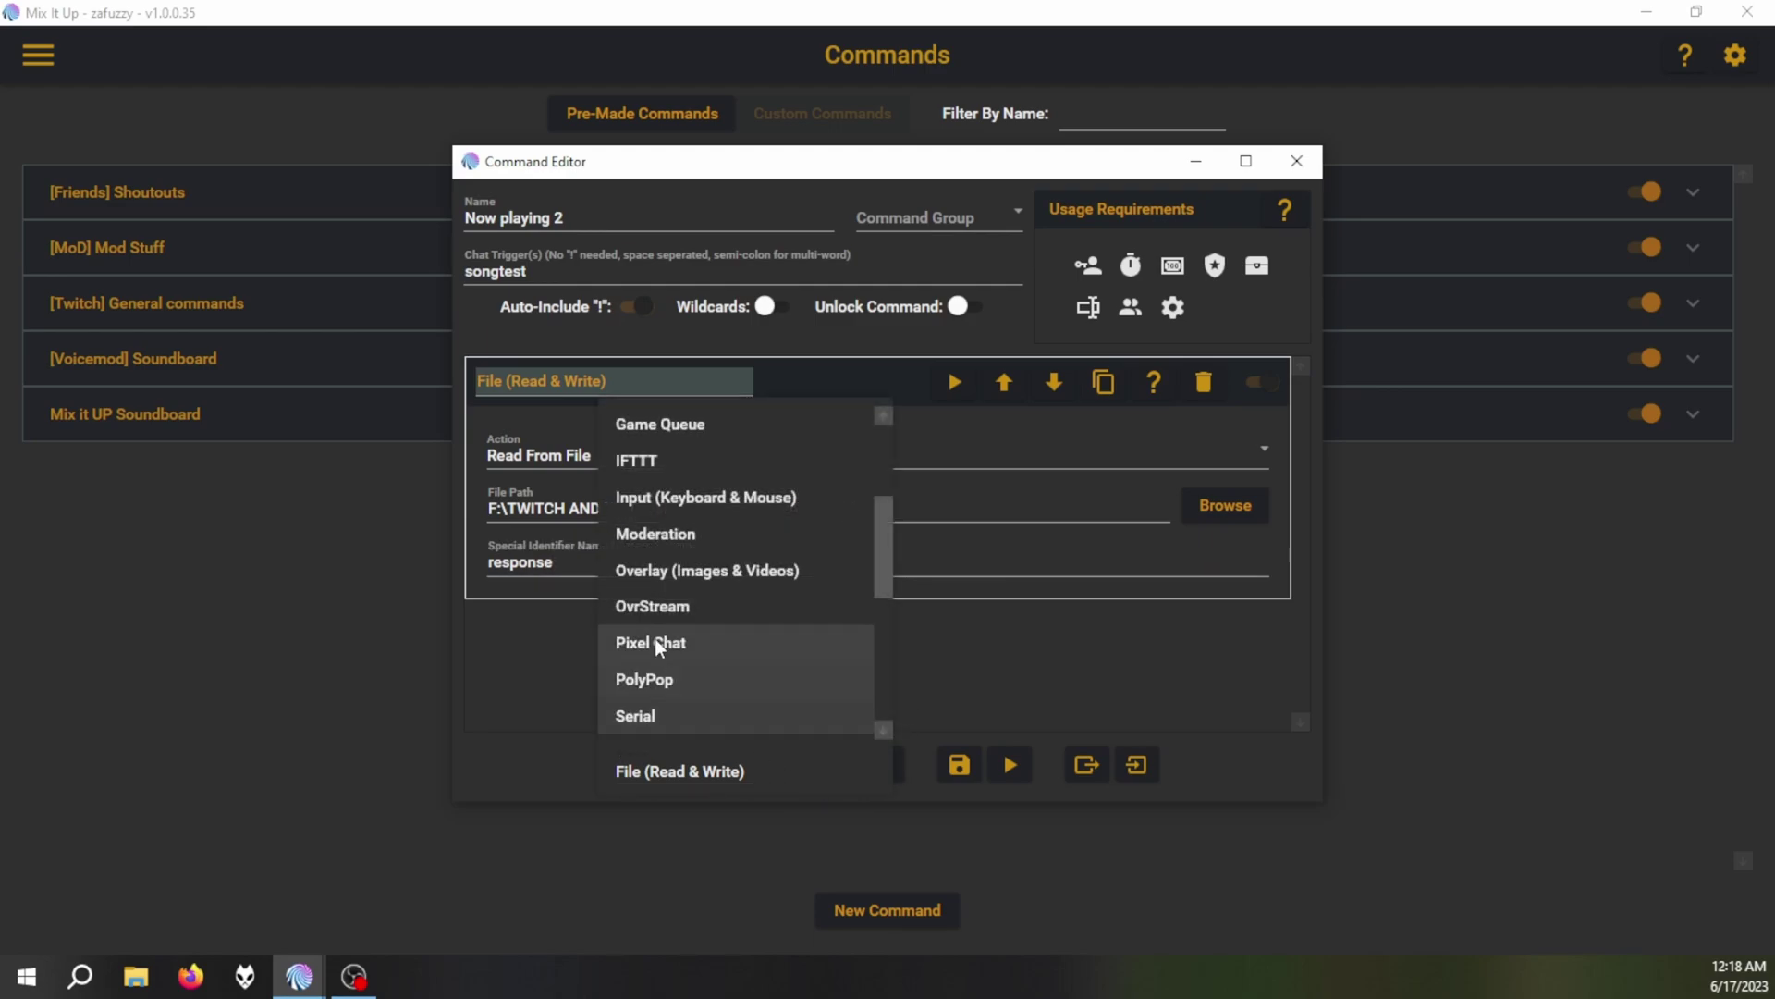
{"action": "scroll", "coordinate": [657, 462], "scroll_direction": "up", "scroll_amount": 3}
{"action": "left_click", "coordinate": [662, 420]}
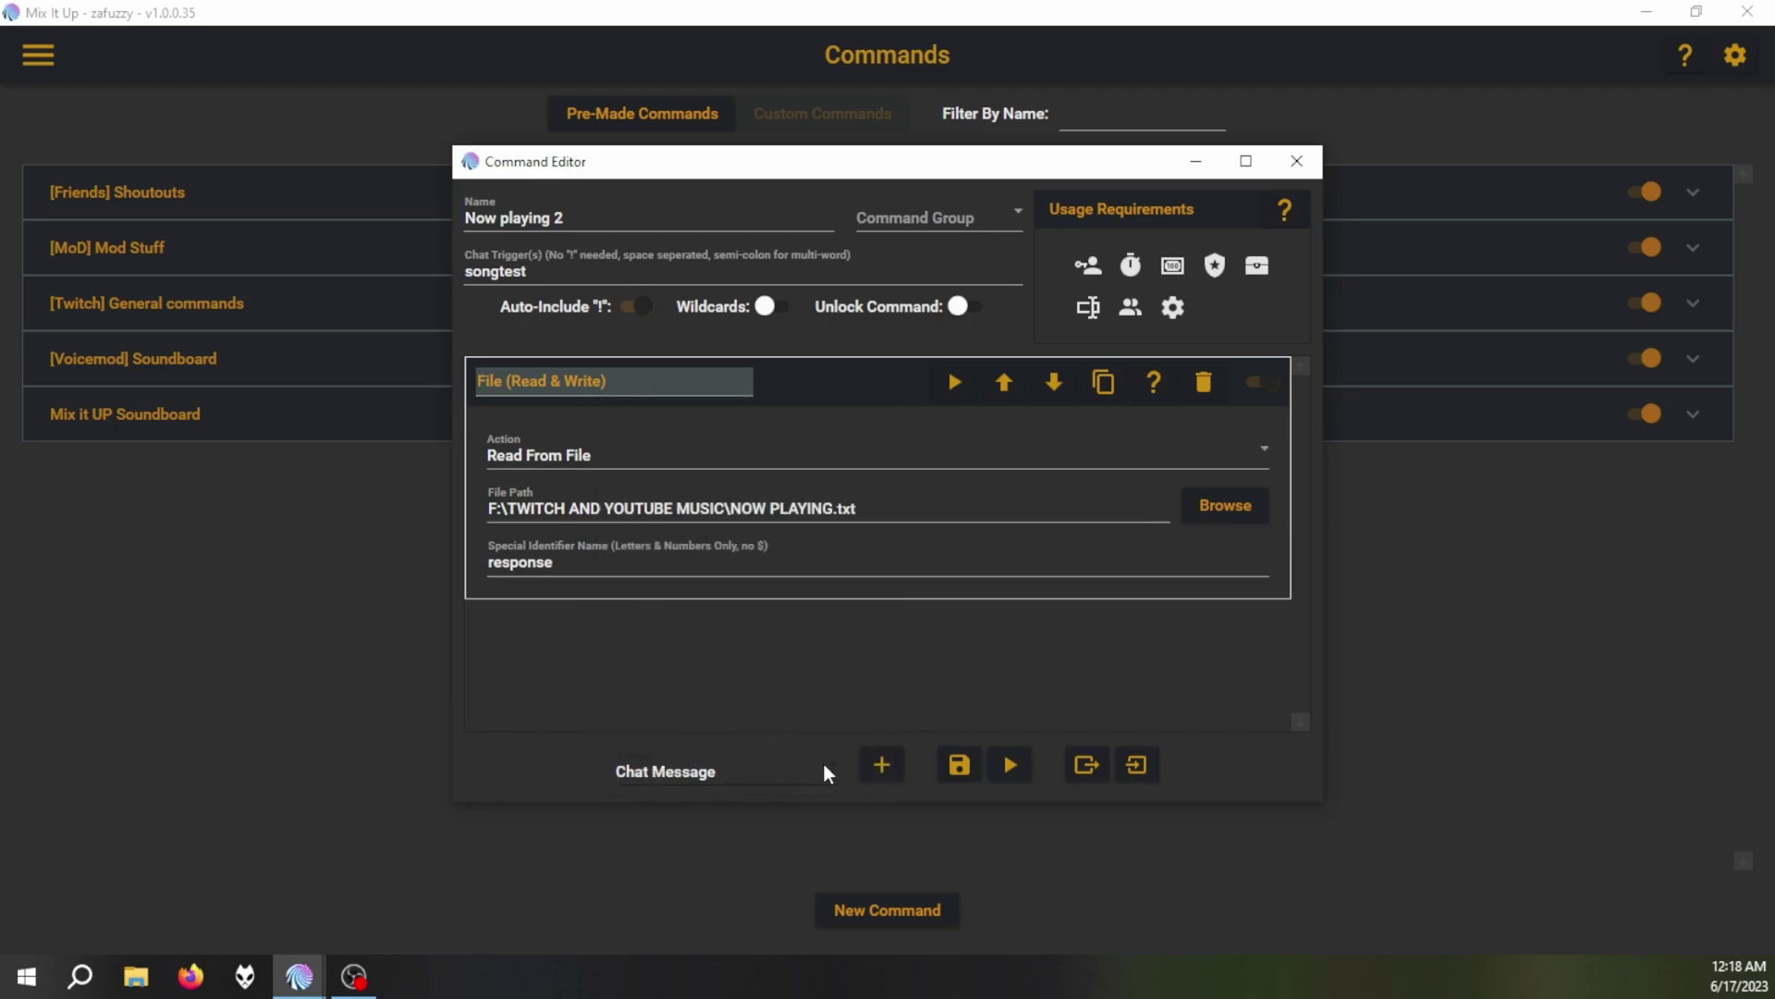
{"action": "left_click", "coordinate": [882, 763]}
{"action": "scroll", "coordinate": [647, 647], "scroll_direction": "down", "scroll_amount": 1}
{"action": "left_click", "coordinate": [575, 690]}
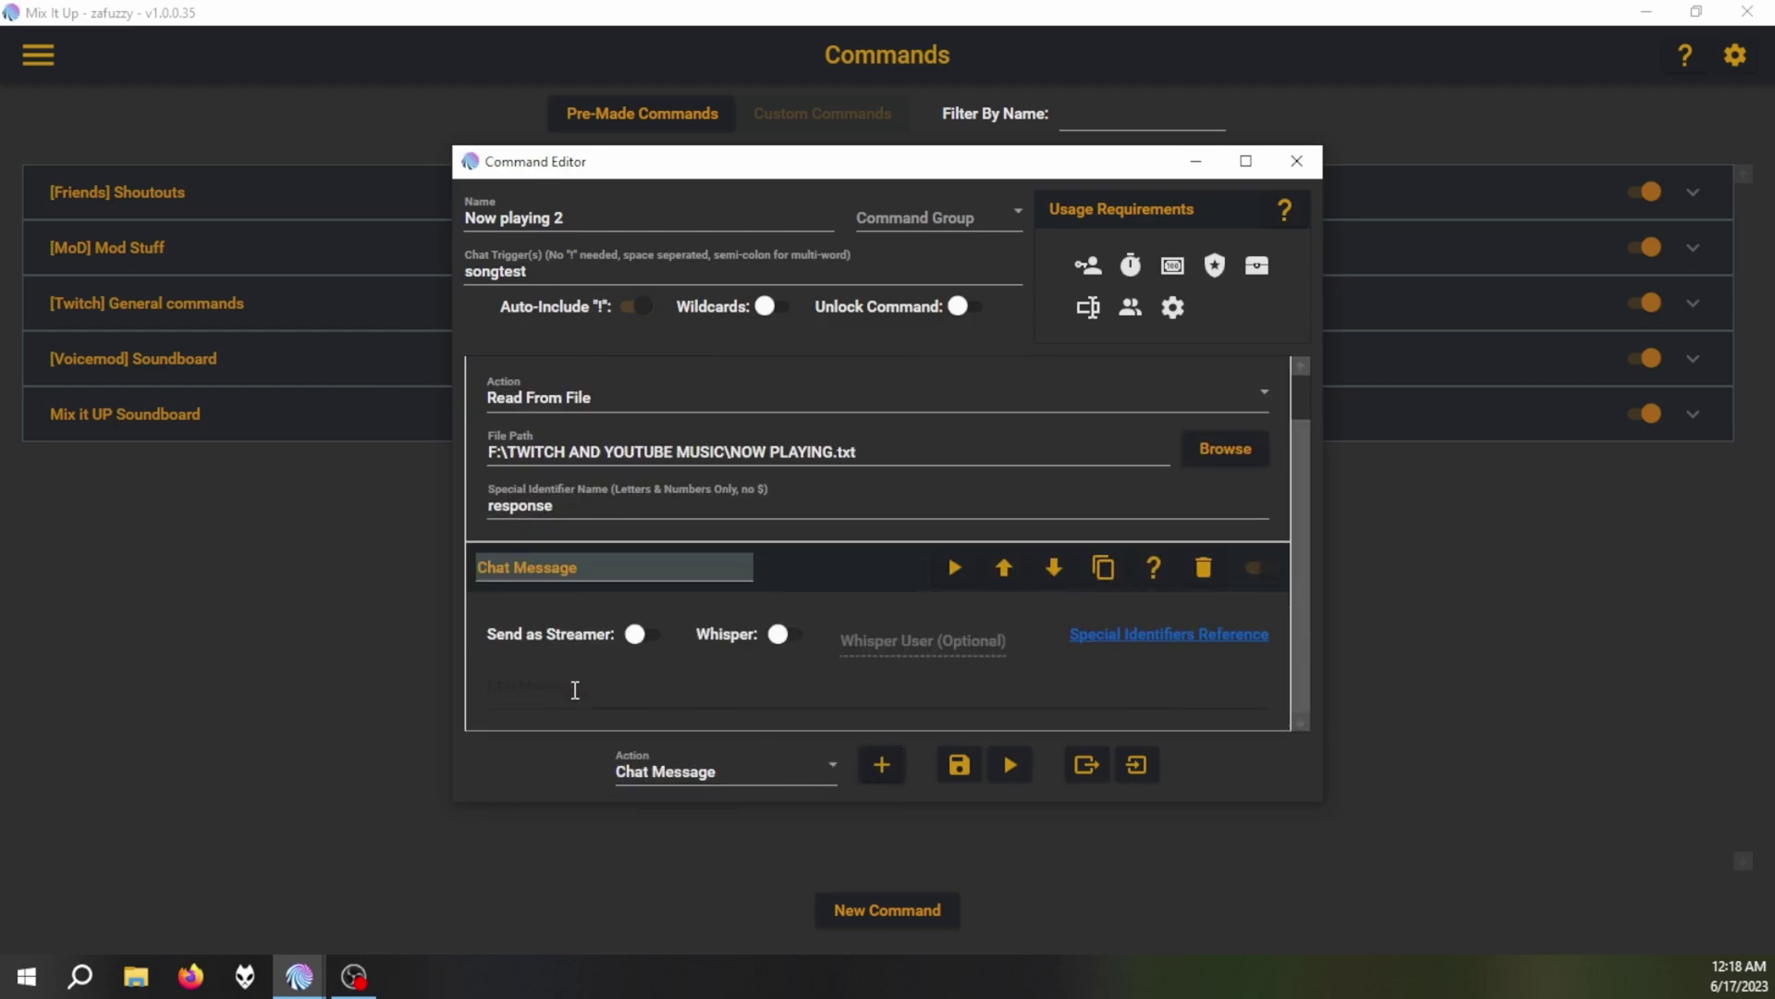
{"action": "type", "text": "$response"}
{"action": "left_click", "coordinate": [958, 764]}
Expand the Ungrouped commands and delete the "Now playing 2" command
{"action": "left_click", "coordinate": [228, 462]}
{"action": "left_click", "coordinate": [215, 580]}
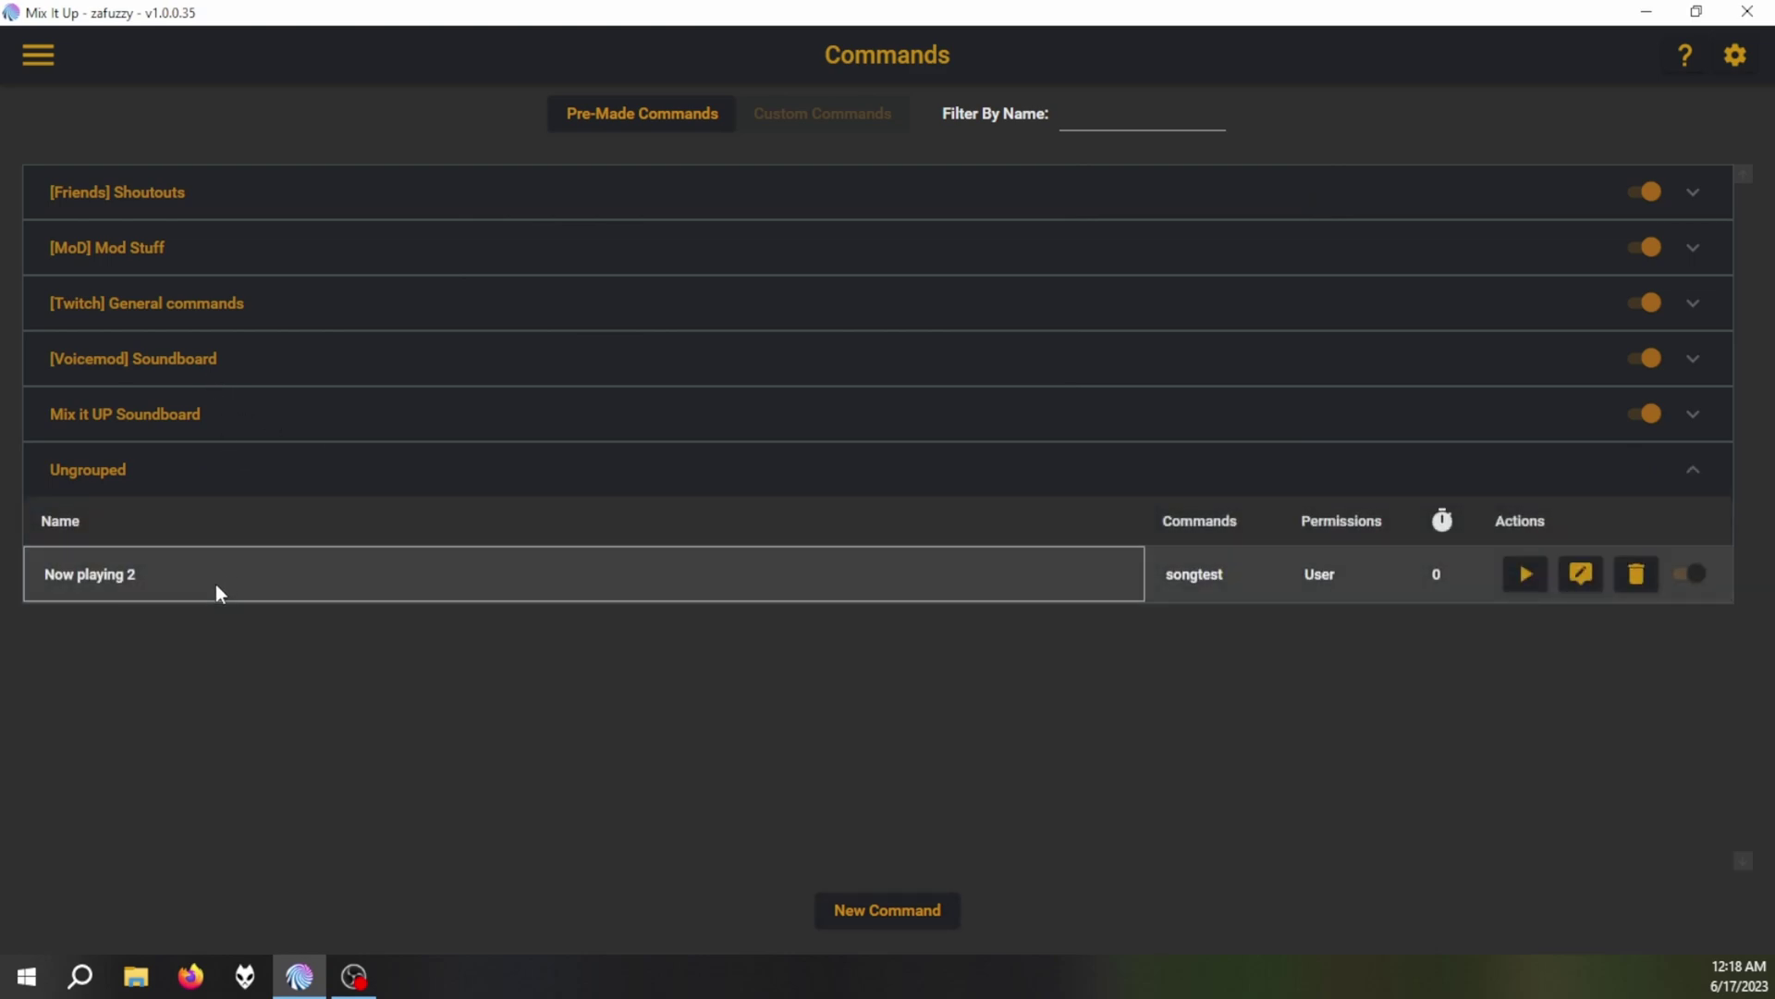
{"action": "left_click", "coordinate": [1170, 585]}
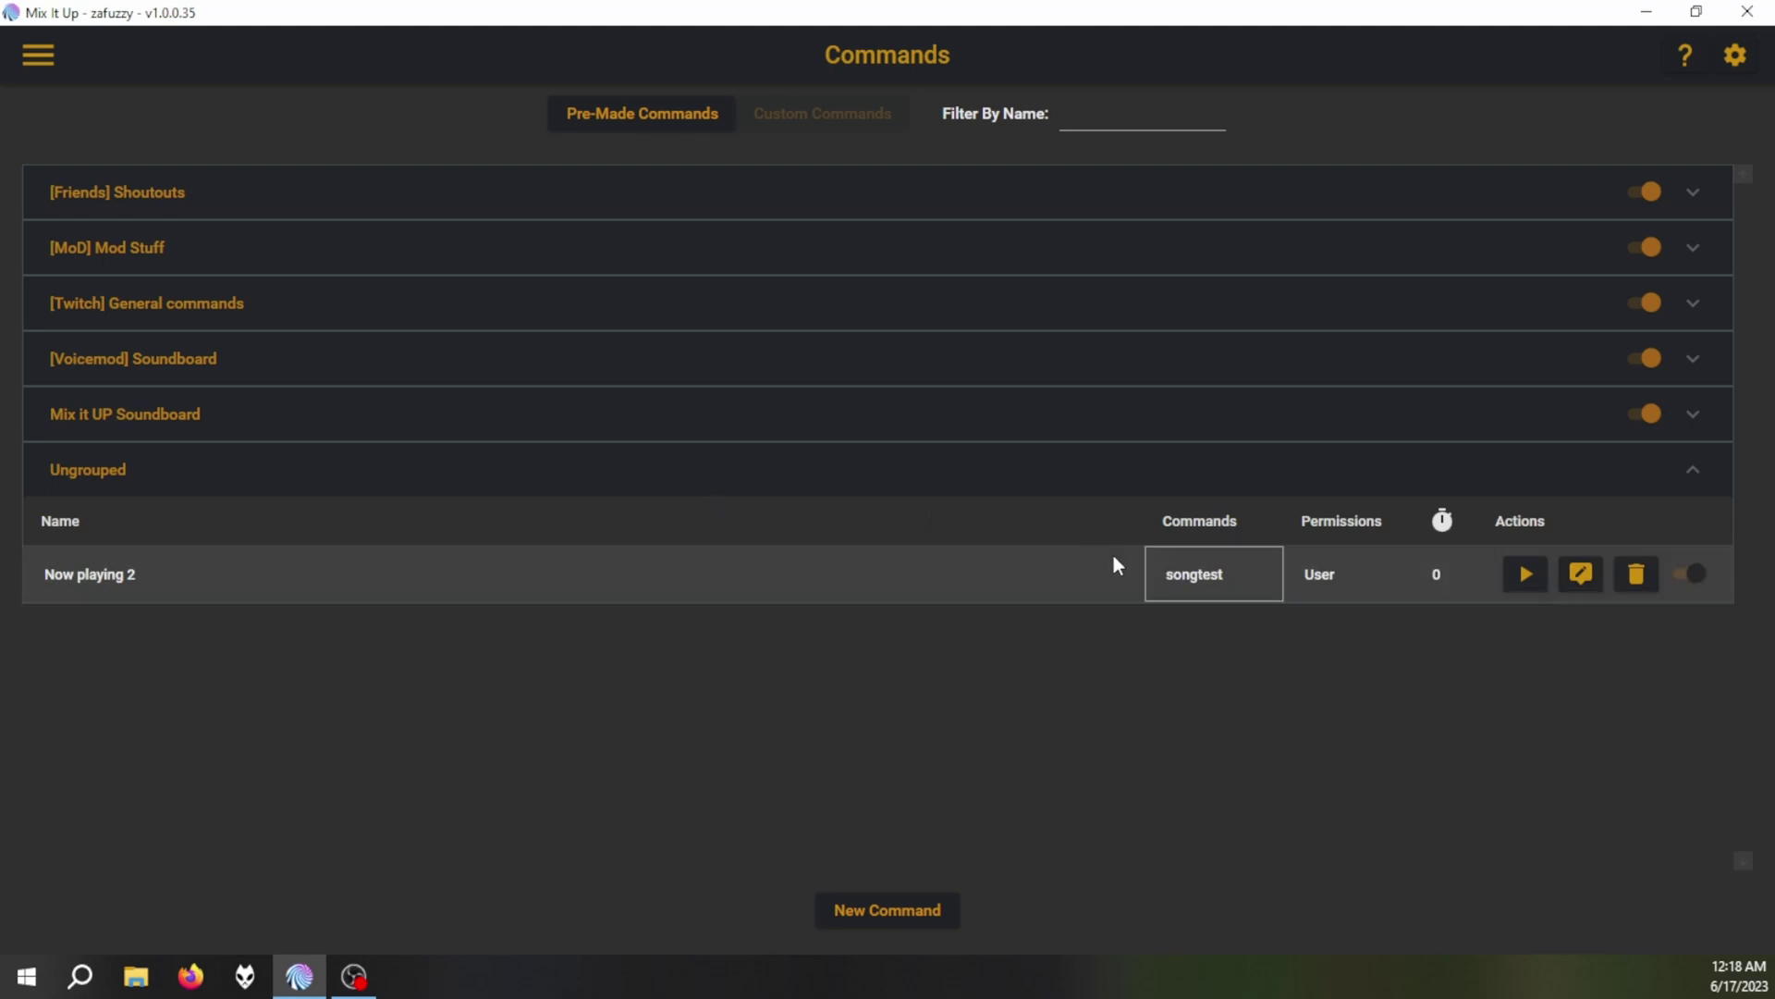
{"action": "left_click", "coordinate": [1635, 574]}
{"action": "left_click", "coordinate": [838, 522]}
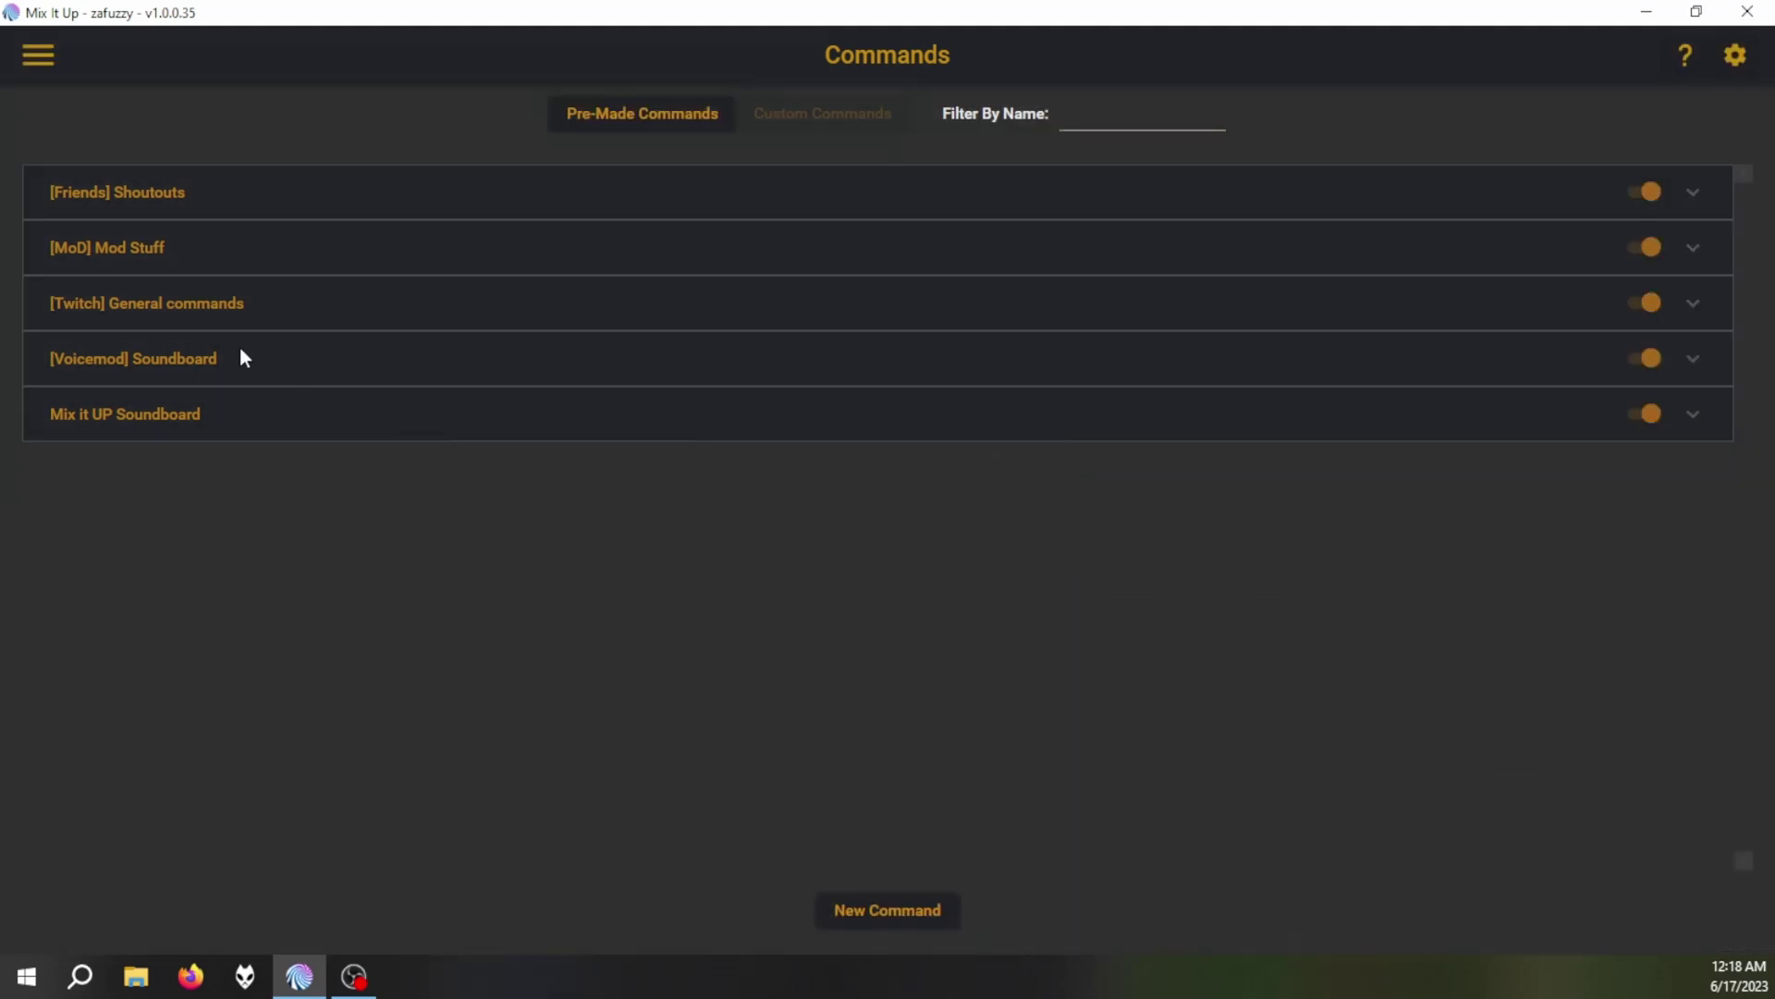
Review the file and chat message actions of the existing Now Playing command in [Twitch] General commands, then close its editor
{"action": "left_click", "coordinate": [185, 312]}
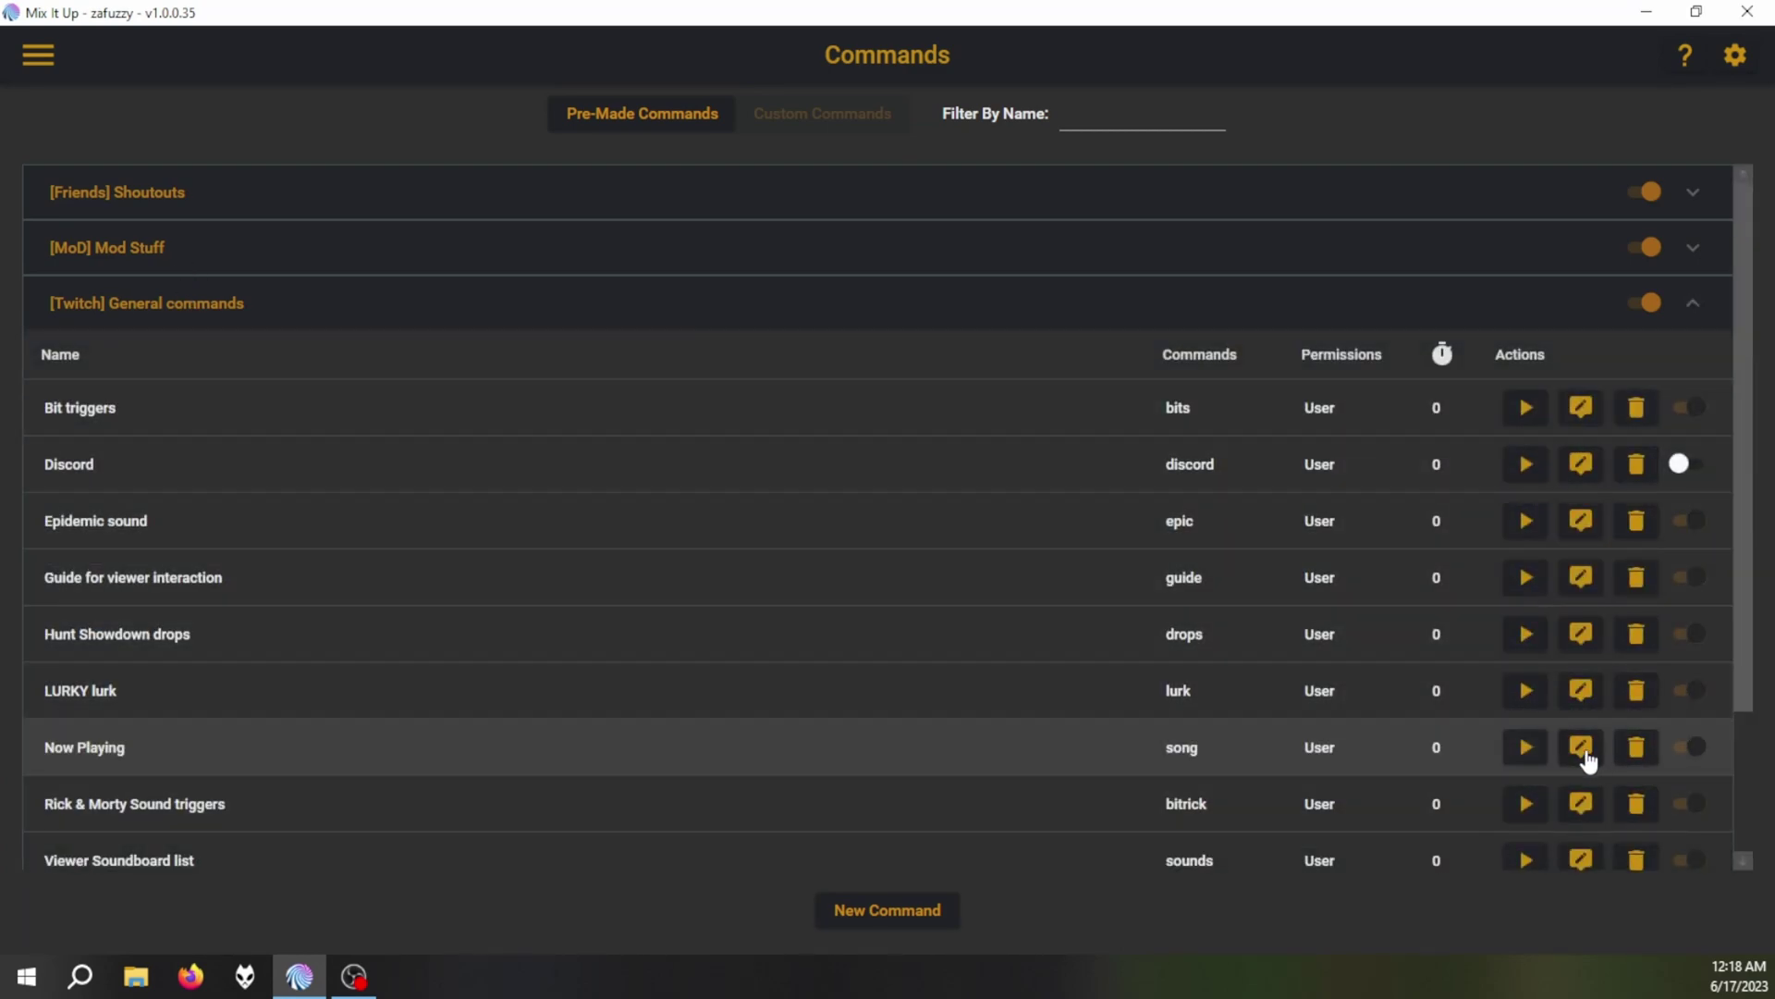
{"action": "left_click", "coordinate": [1581, 746]}
{"action": "left_click", "coordinate": [651, 379]}
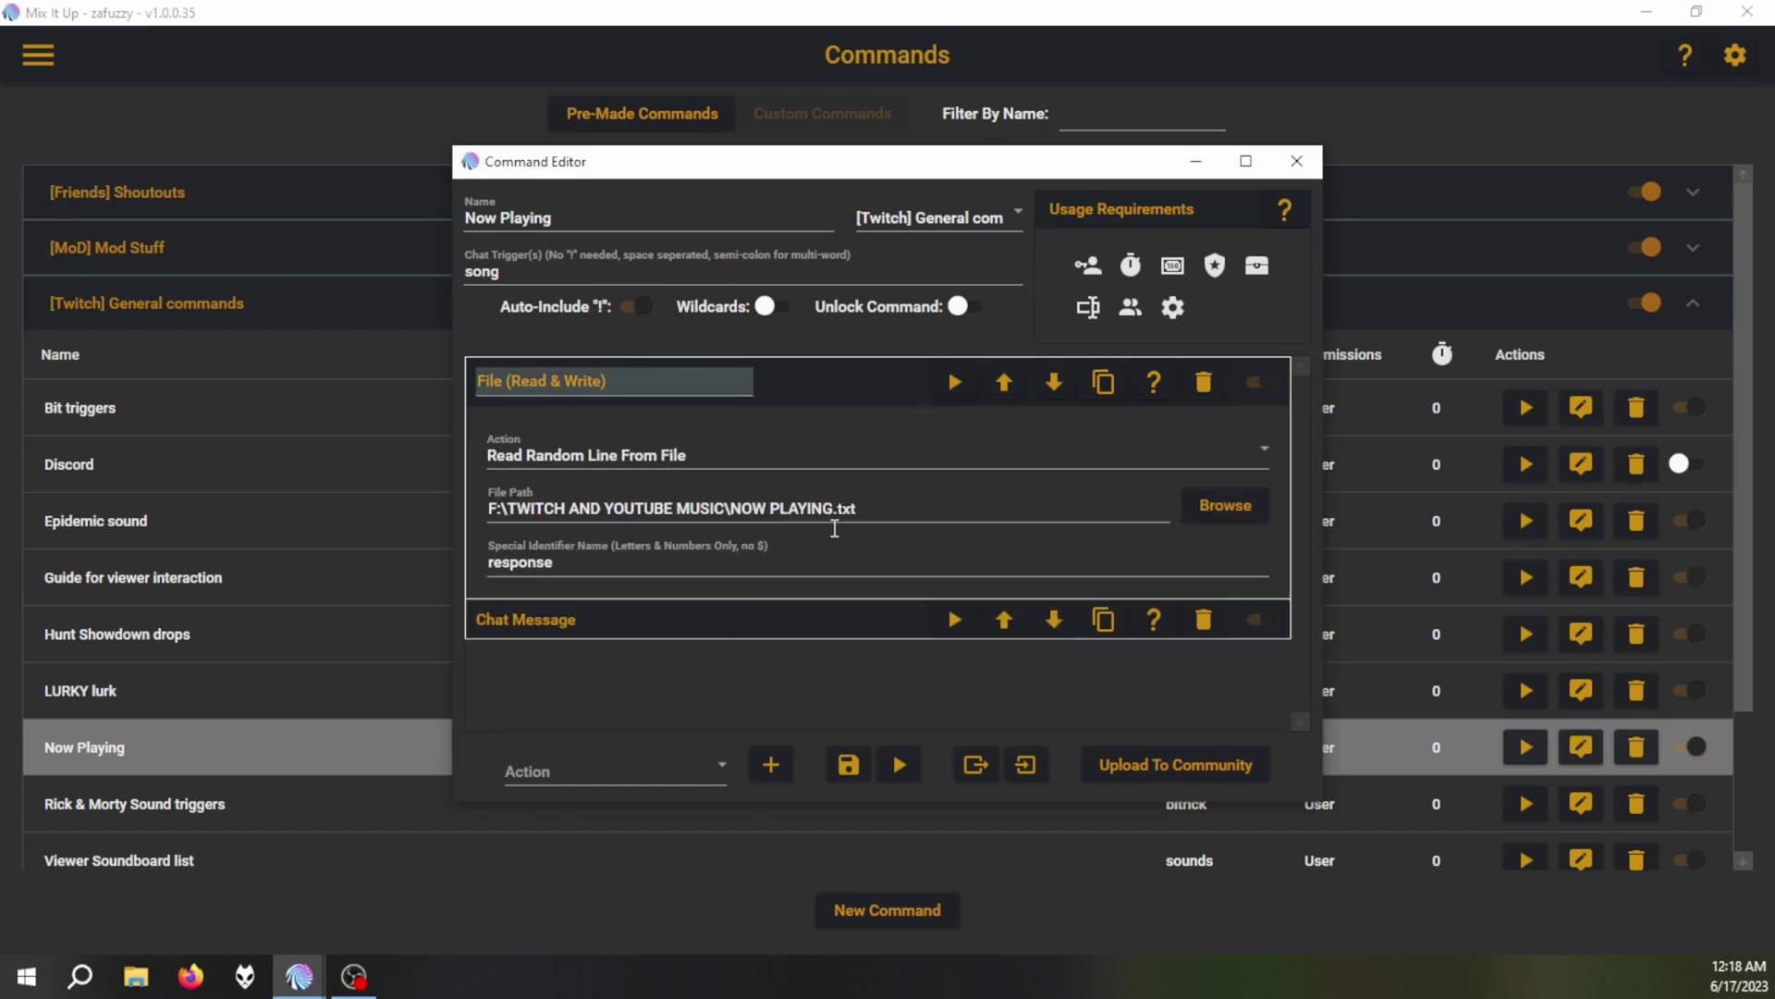
{"action": "left_click", "coordinate": [703, 613]}
{"action": "scroll", "coordinate": [655, 621], "scroll_direction": "down", "scroll_amount": 1}
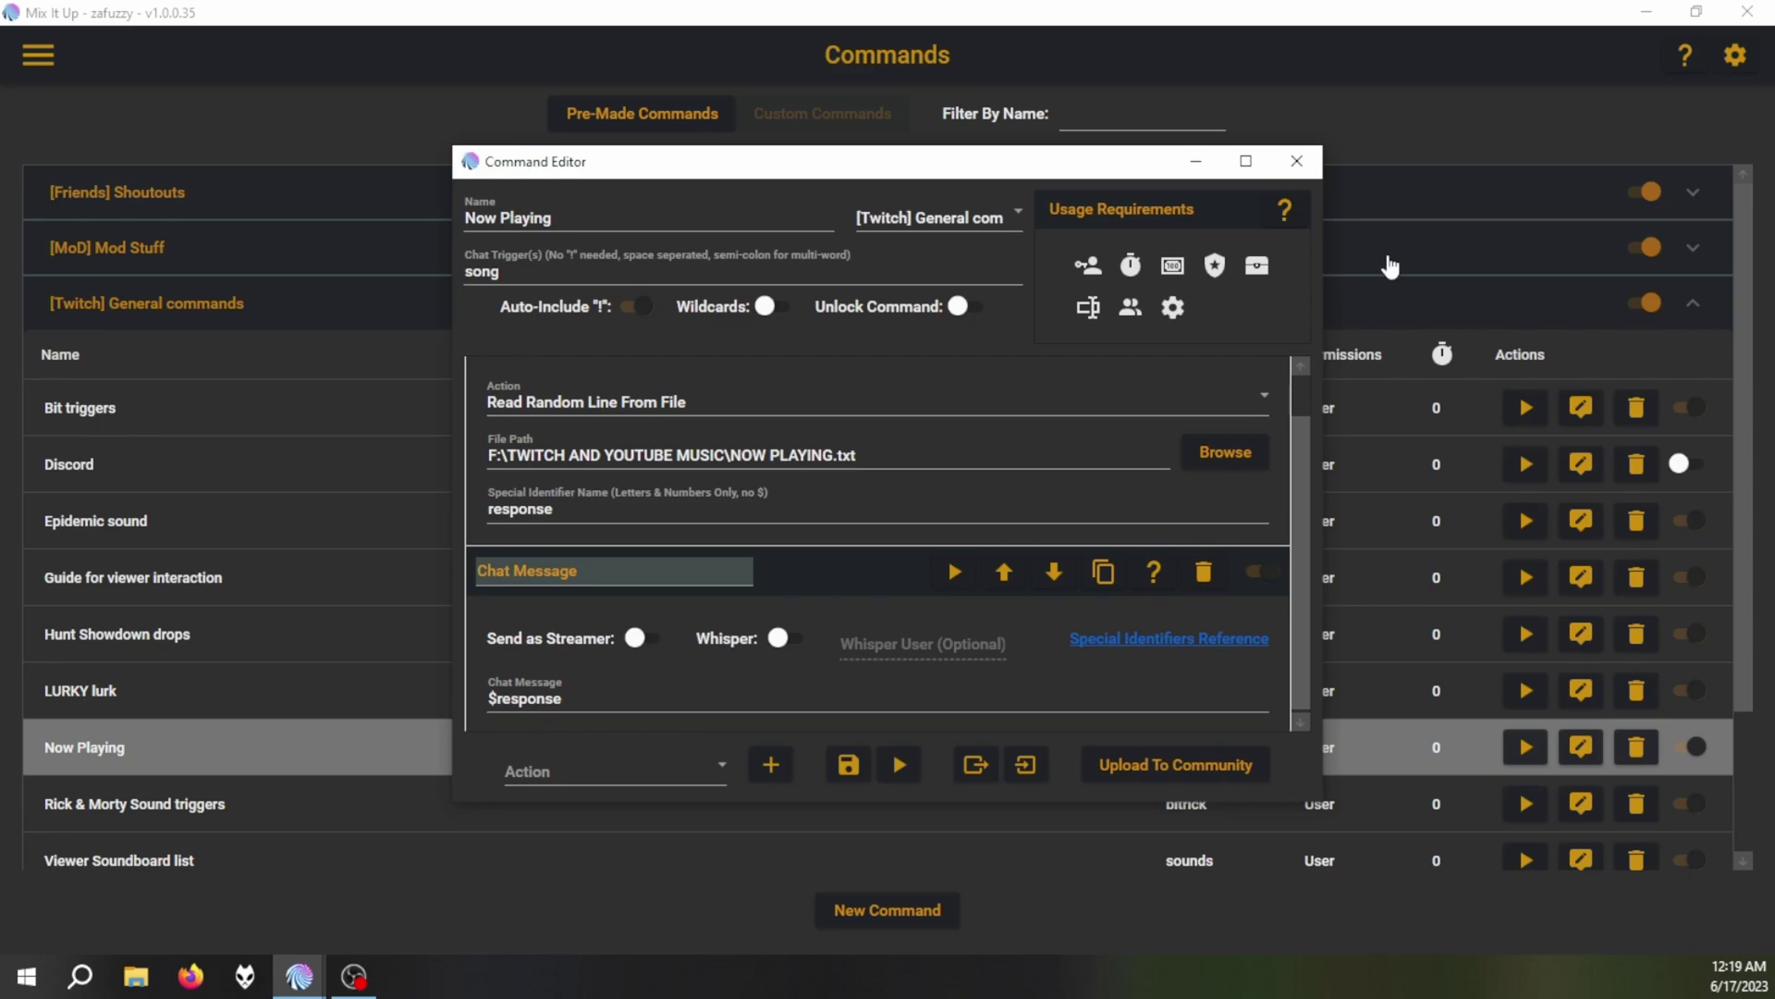
{"action": "left_click", "coordinate": [1297, 163]}
Switch to the Twitch stream chat and send the message !song to test the command
{"action": "key", "text": "alt+Tab"}
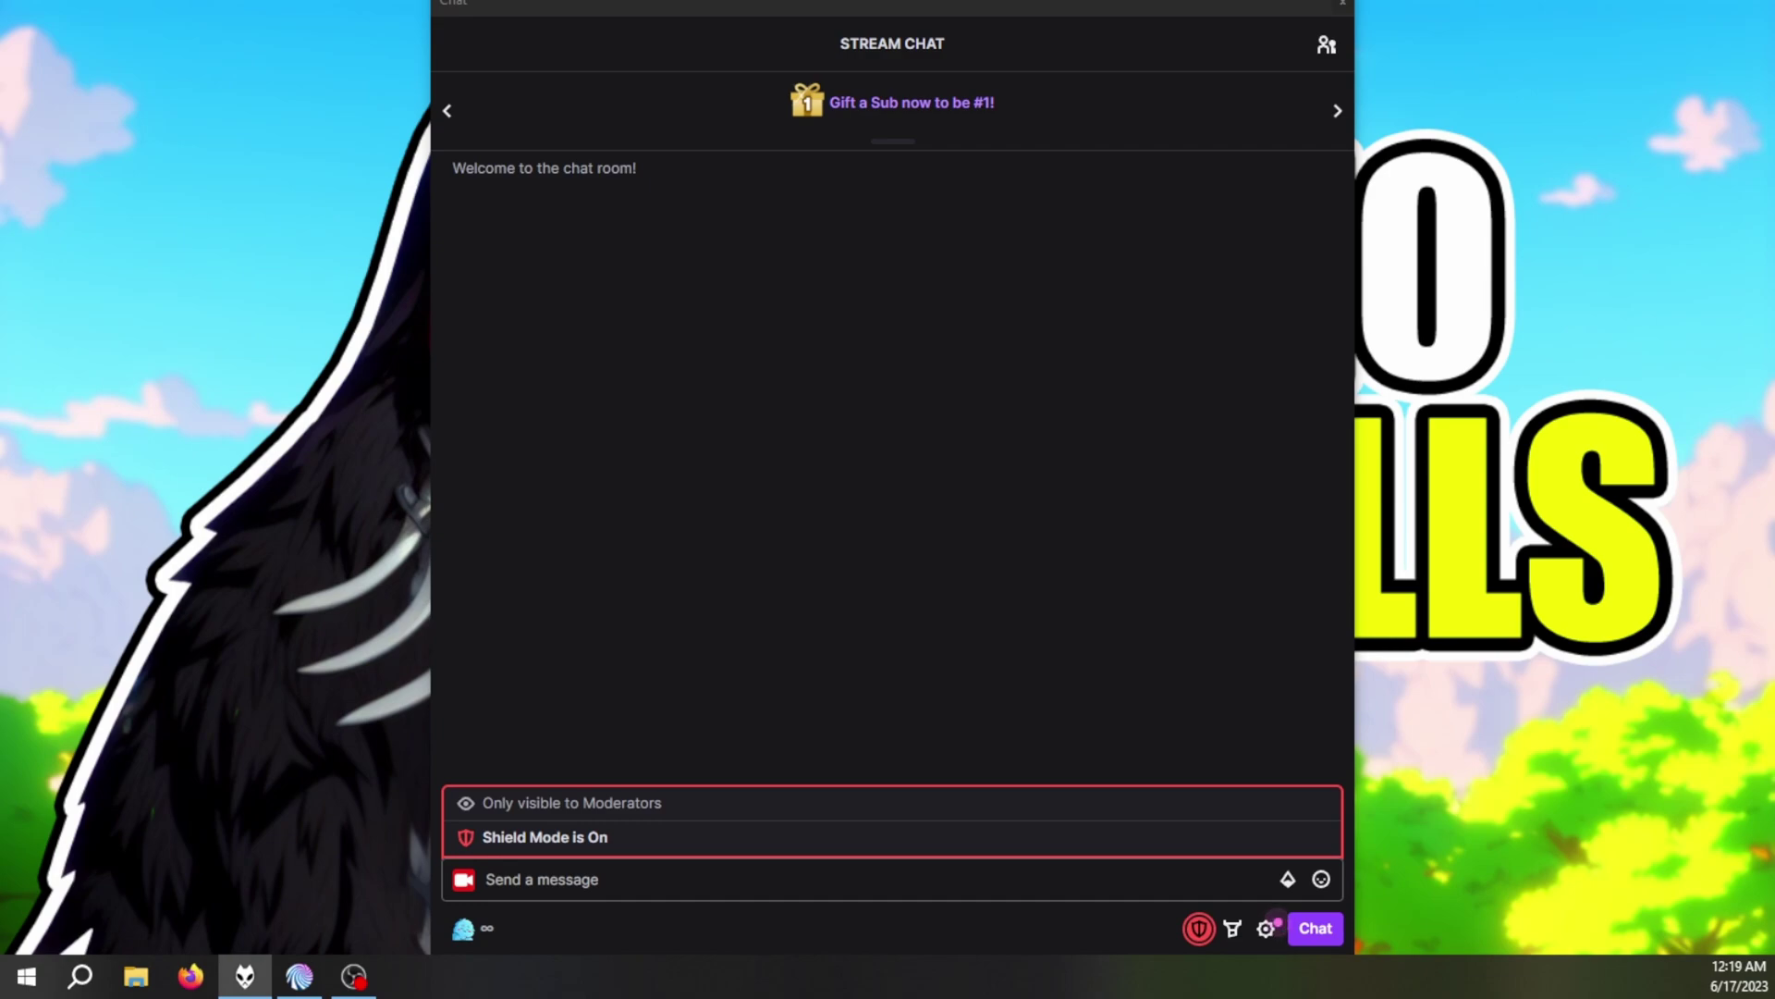
{"action": "left_click", "coordinate": [1266, 928]}
{"action": "left_click", "coordinate": [614, 879]}
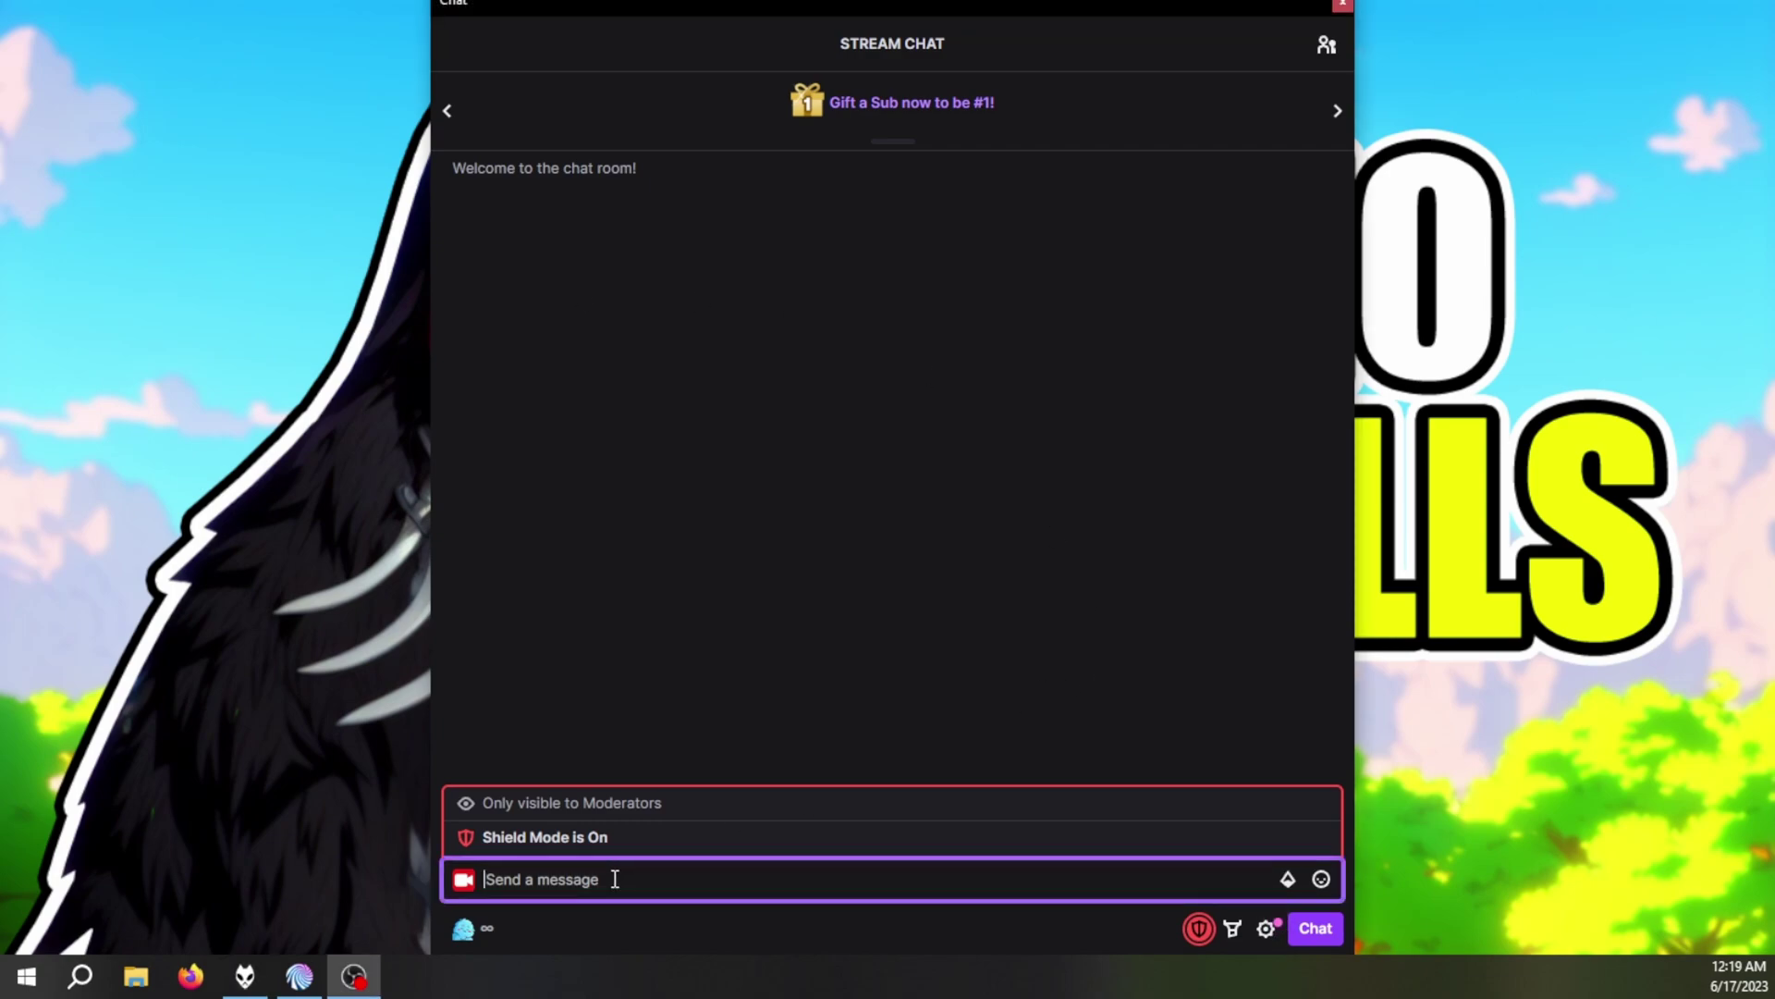
{"action": "type", "text": "!song"}
{"action": "key", "text": "Return"}
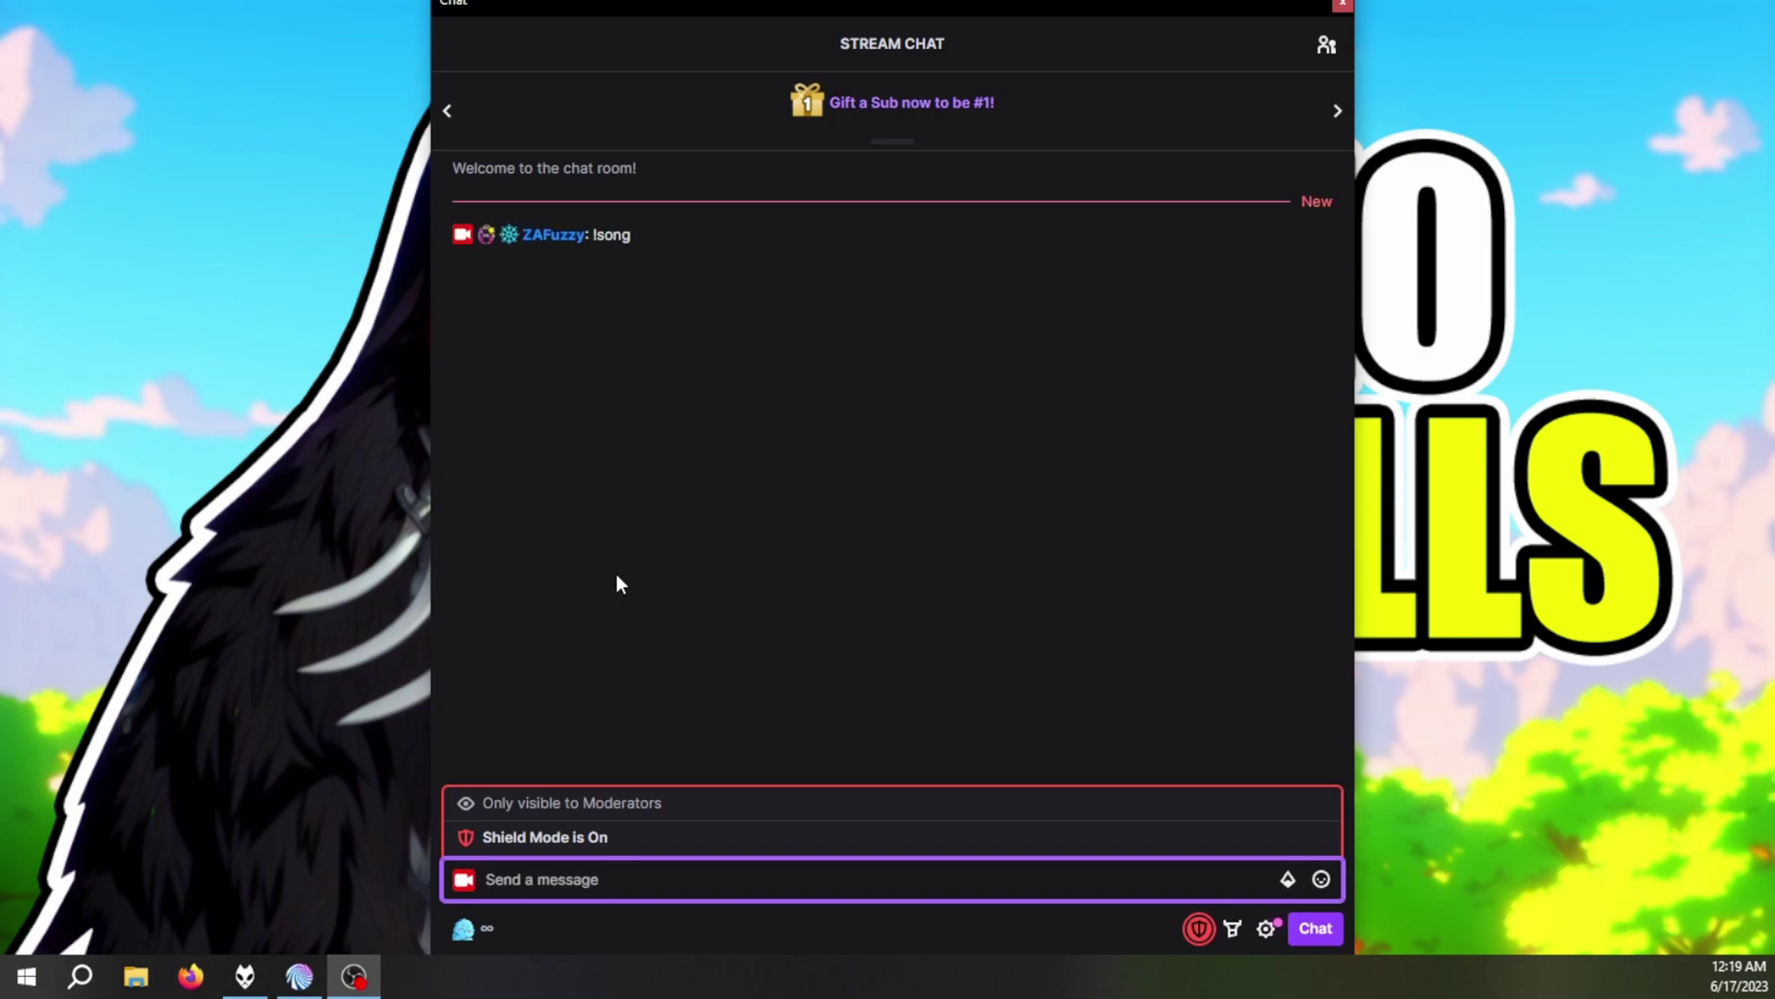